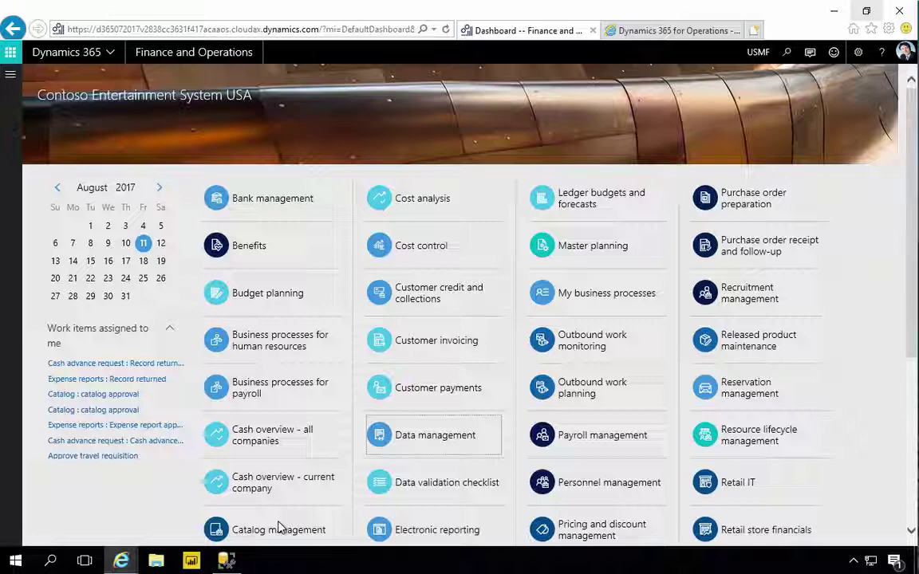
Step: Open the Data management workspace, then bring SQL Server Management Studio on DEMO-1 to the front
{"action": "left_click", "coordinate": [435, 454]}
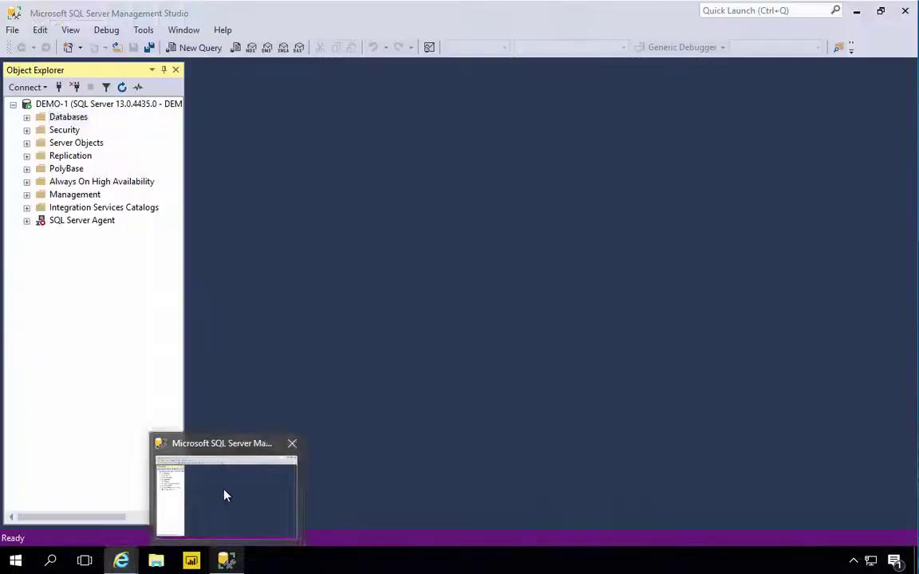
{"action": "left_click", "coordinate": [226, 494]}
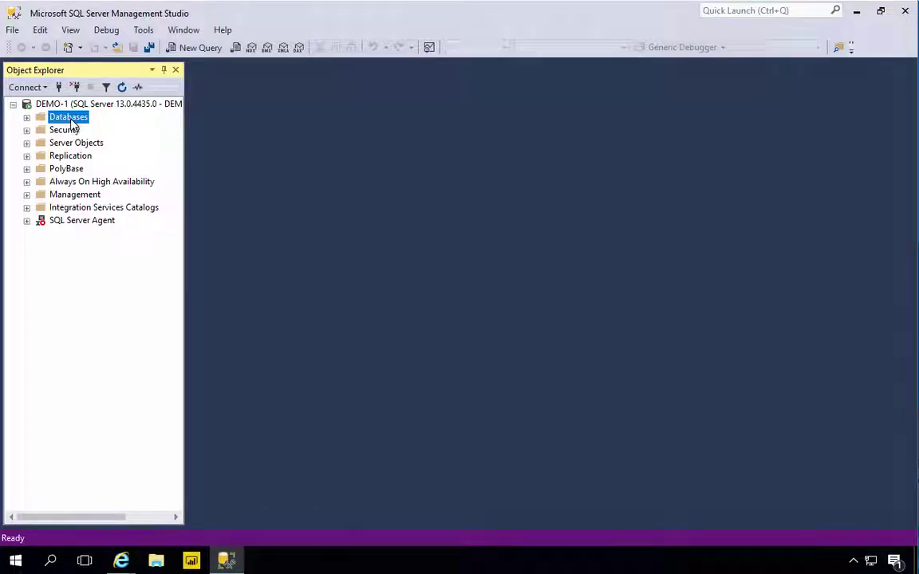
Step: Expand the DEMO-1 Databases node to list AxDB, AxDW, DYNAMICSXREFDB and FinancialReportingDb
{"action": "left_click", "coordinate": [27, 117]}
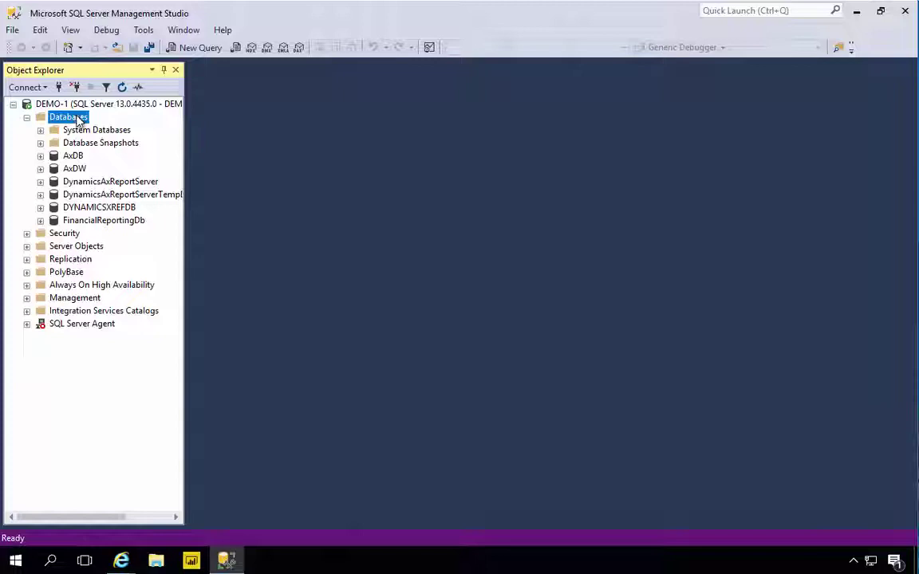
Step: Create a new database named AXDATA on DEMO-1
{"action": "right_click", "coordinate": [77, 118]}
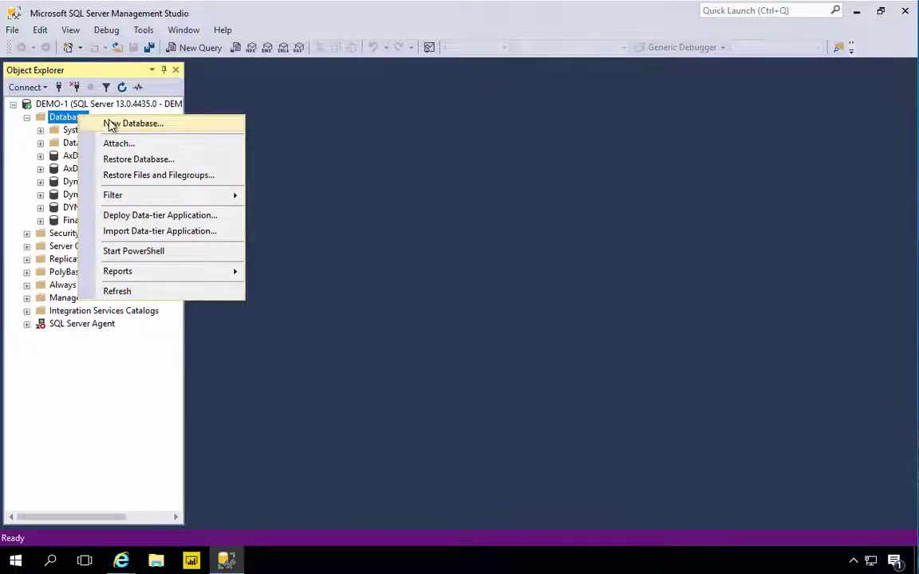
{"action": "left_click", "coordinate": [109, 122]}
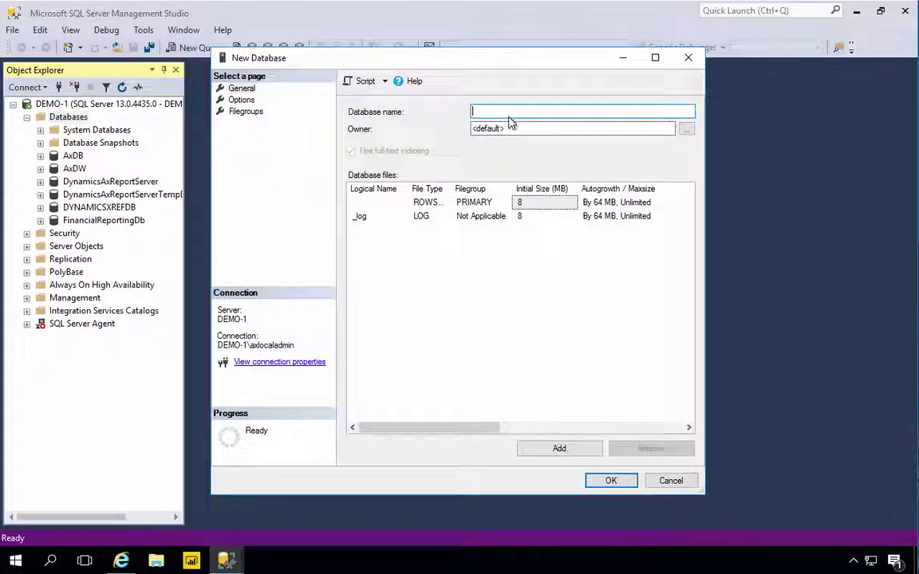
{"action": "type", "text": "AXDATA"}
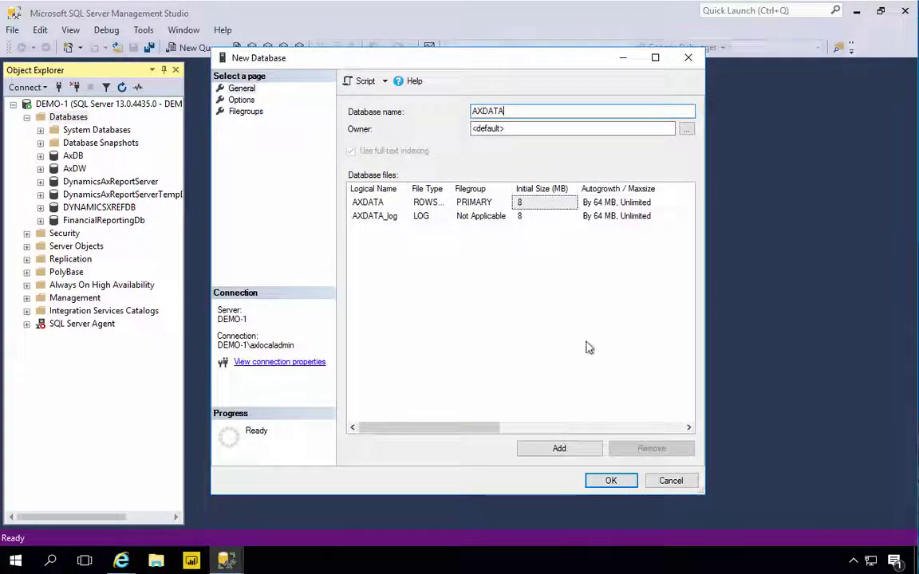
{"action": "left_click", "coordinate": [612, 481]}
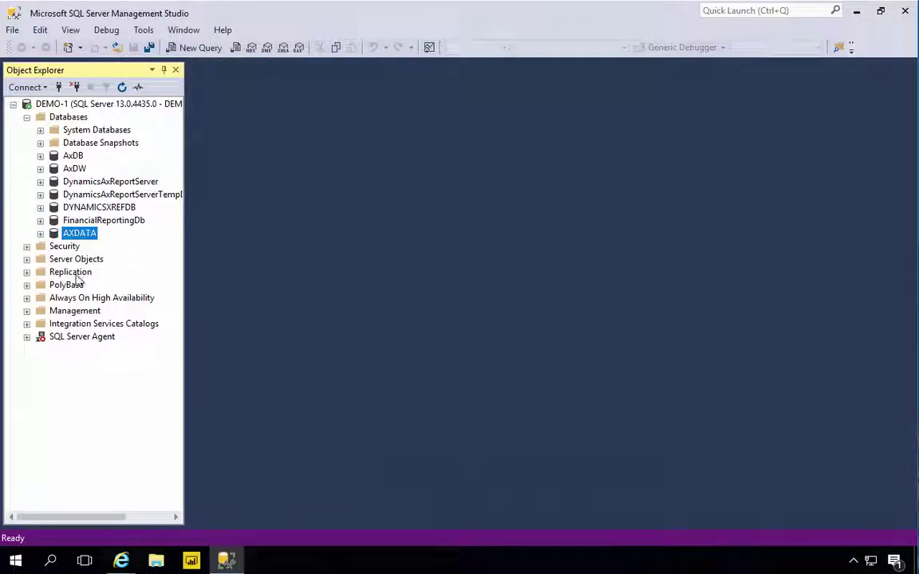
Step: Show AXDATA's Security > Users and expand the server-level Security node
{"action": "left_click", "coordinate": [40, 233]}
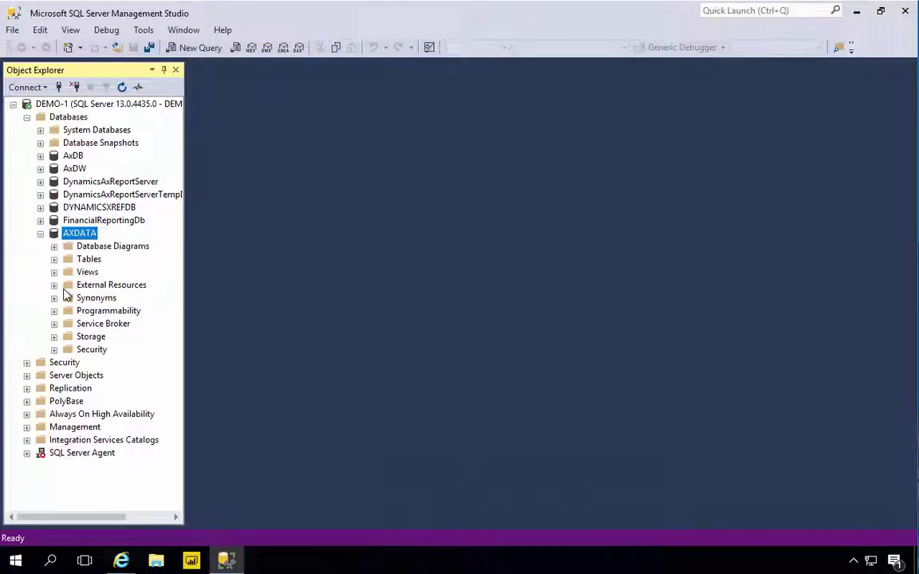
{"action": "left_click", "coordinate": [54, 349]}
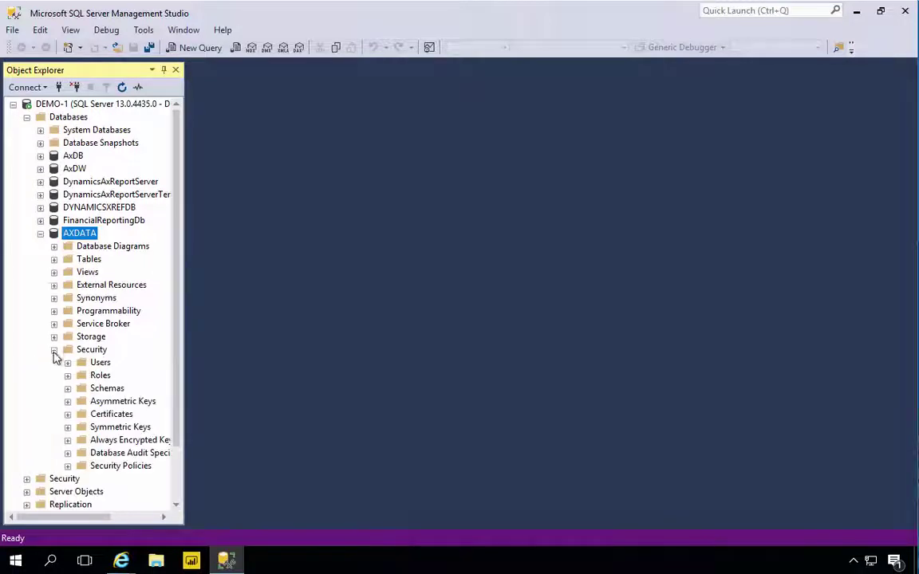
{"action": "left_click", "coordinate": [67, 362]}
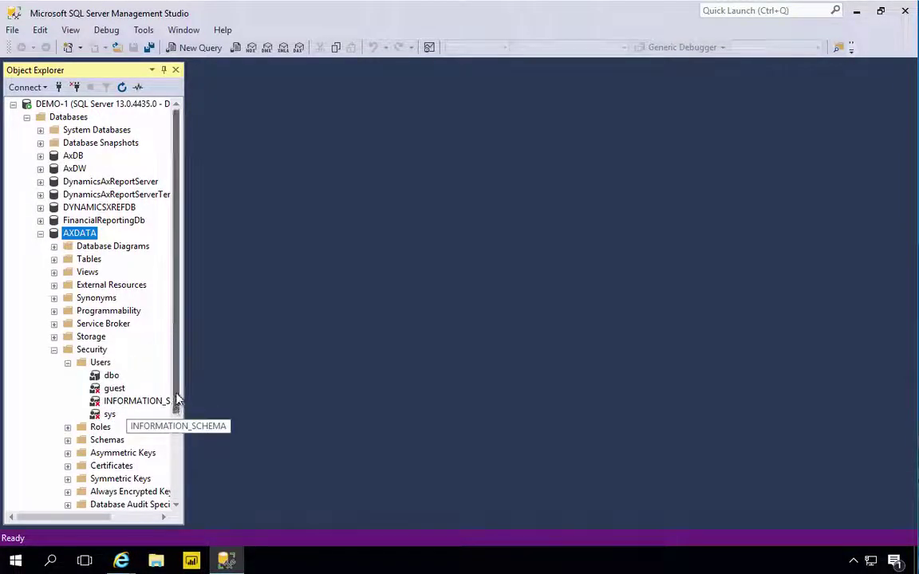
{"action": "left_click_drag", "start_coordinate": [177, 401], "coordinate": [183, 499]}
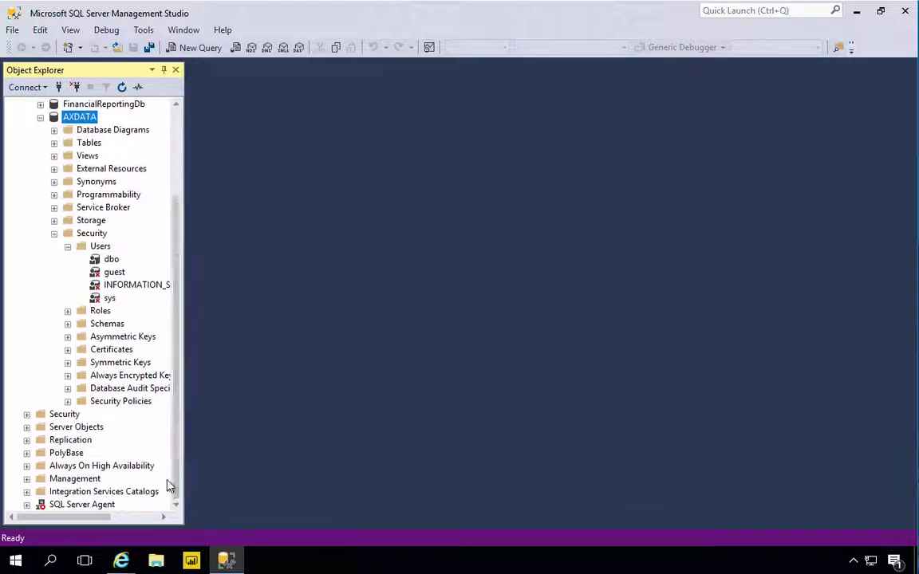
{"action": "left_click", "coordinate": [26, 414]}
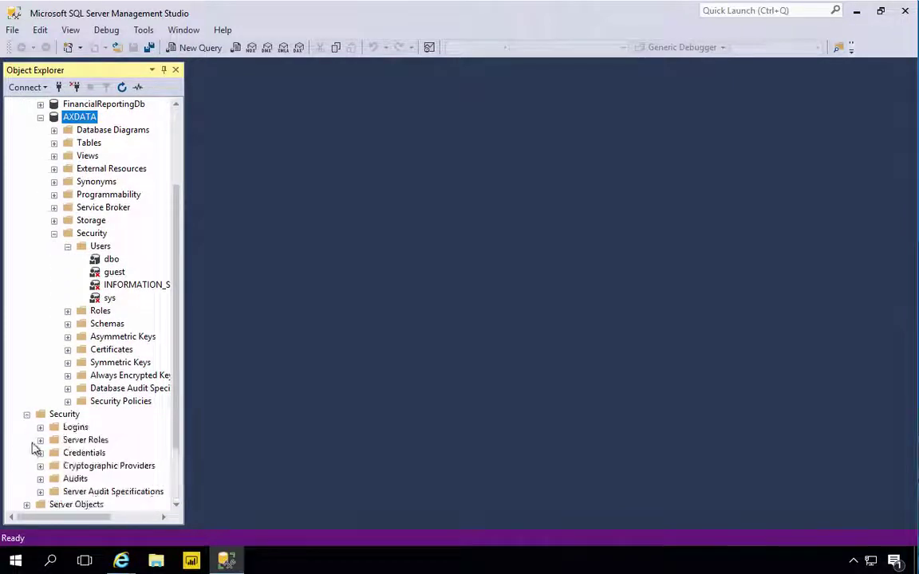
Step: Map the axdbadmin login to AXDATA with the db_owner role
{"action": "left_click", "coordinate": [40, 427]}
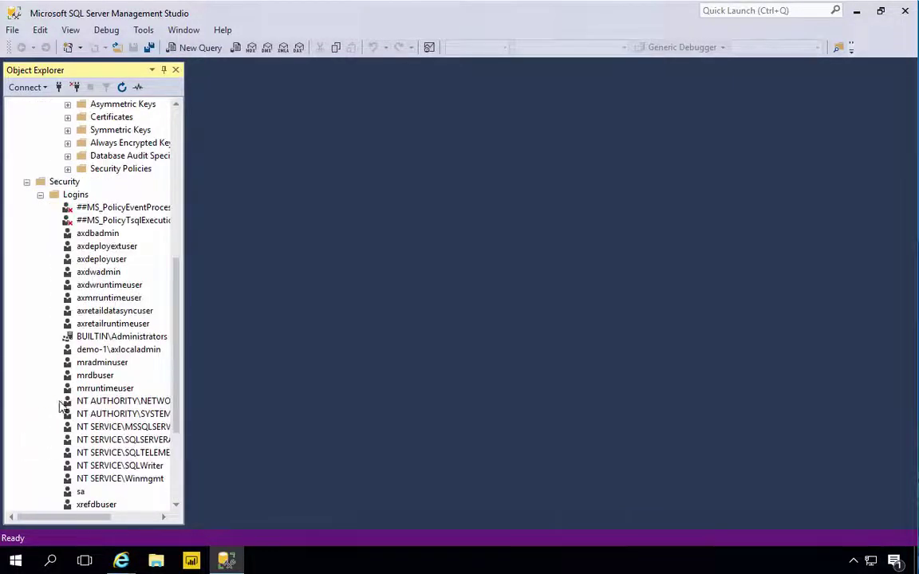
{"action": "left_click", "coordinate": [95, 234]}
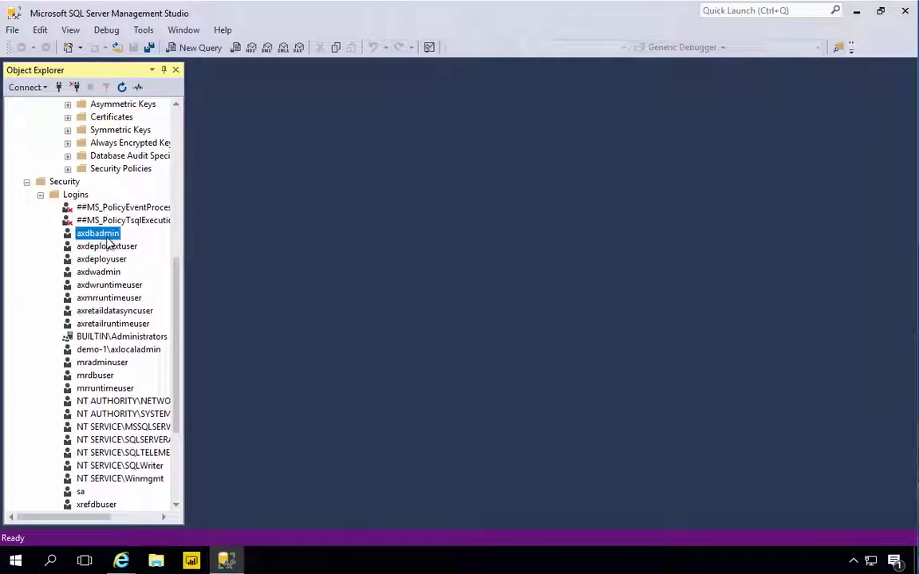
{"action": "double_click", "coordinate": [105, 237]}
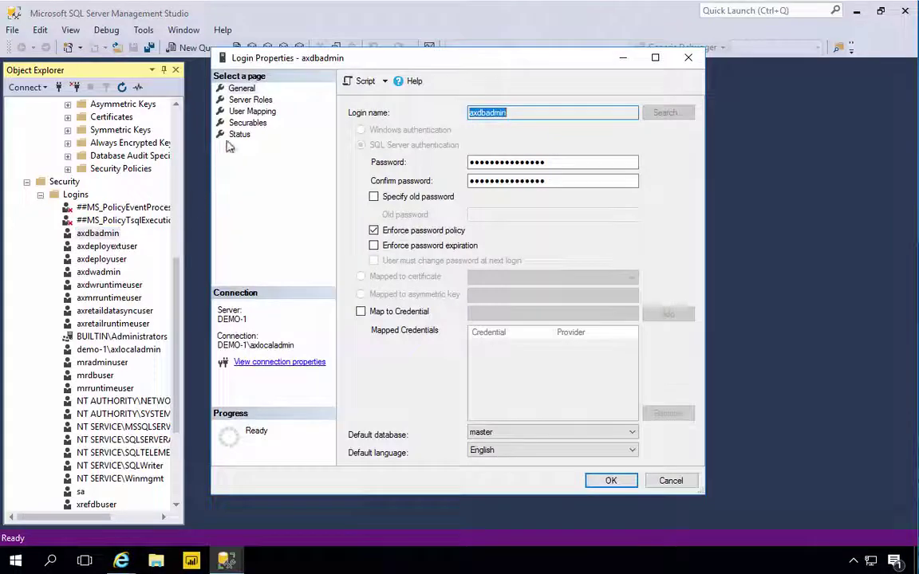
{"action": "left_click", "coordinate": [249, 111]}
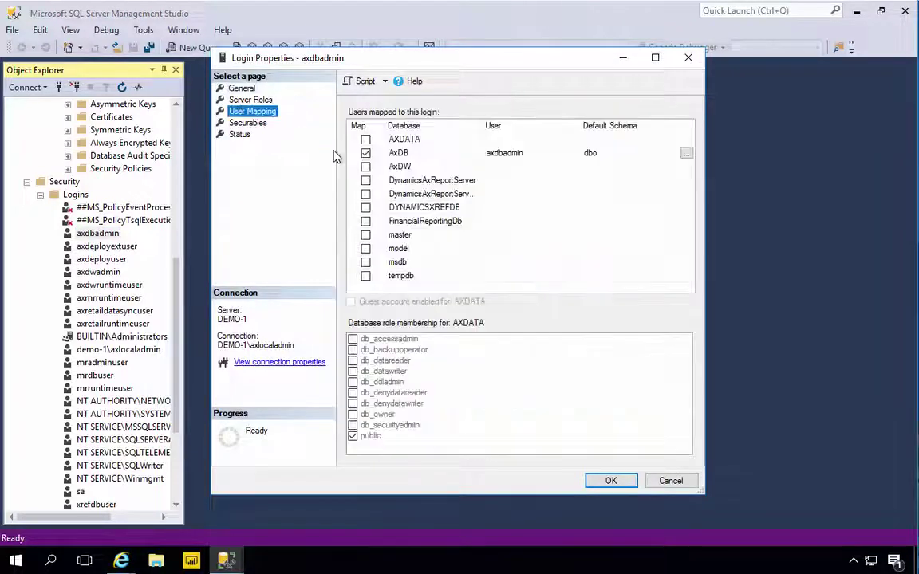
{"action": "left_click", "coordinate": [365, 139]}
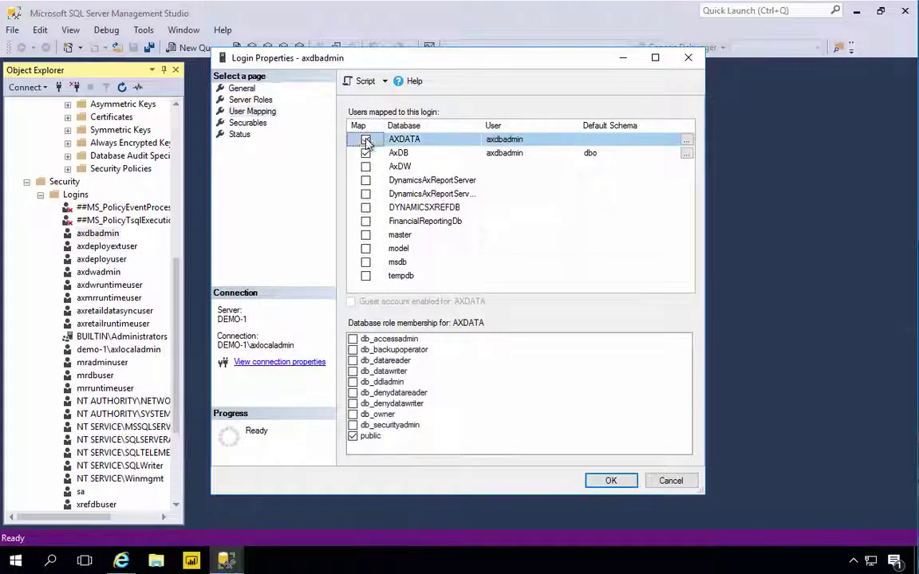
{"action": "left_click", "coordinate": [353, 415]}
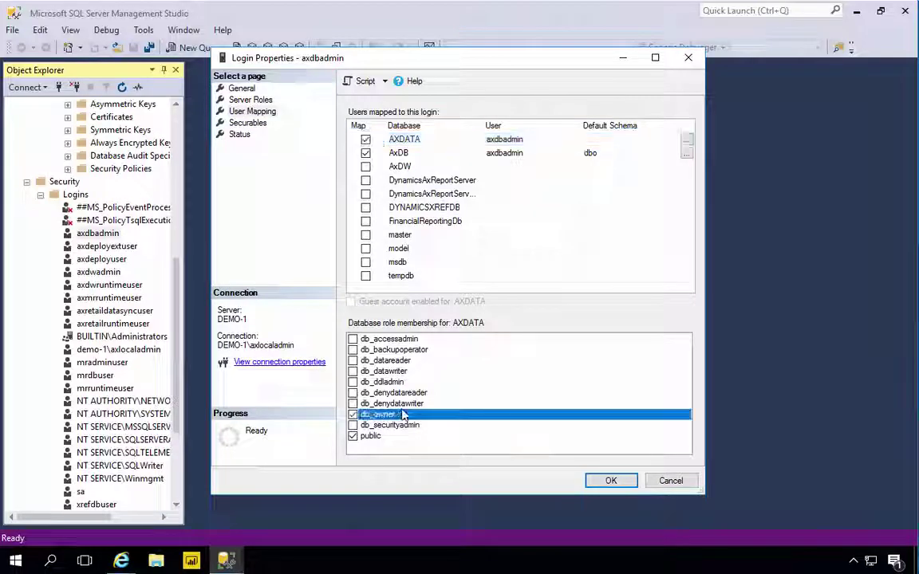
{"action": "left_click", "coordinate": [610, 480]}
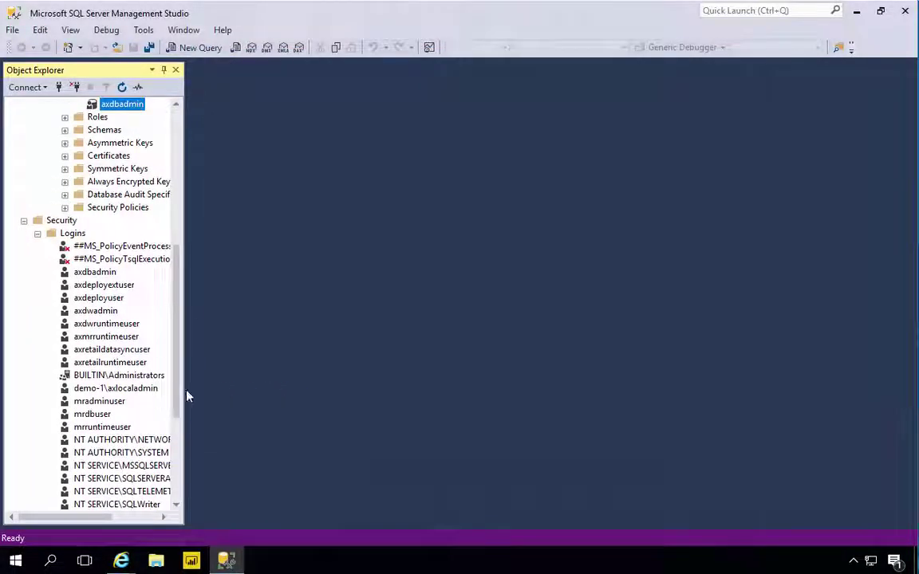
Step: Widen Object Explorer and expand the AXDATA Tables folder
{"action": "left_click_drag", "start_coordinate": [185, 393], "coordinate": [215, 327]}
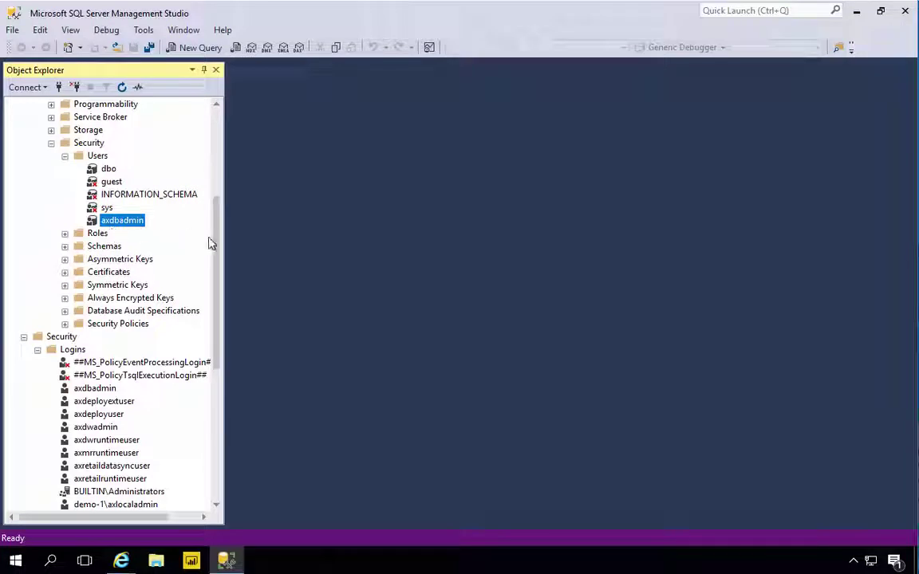
{"action": "left_click_drag", "start_coordinate": [216, 225], "coordinate": [214, 195]}
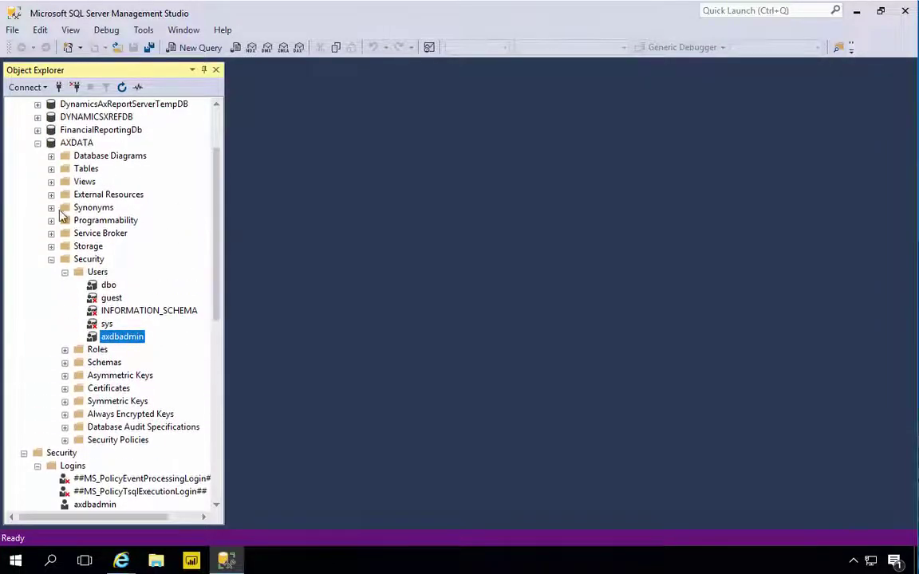
{"action": "left_click", "coordinate": [51, 169]}
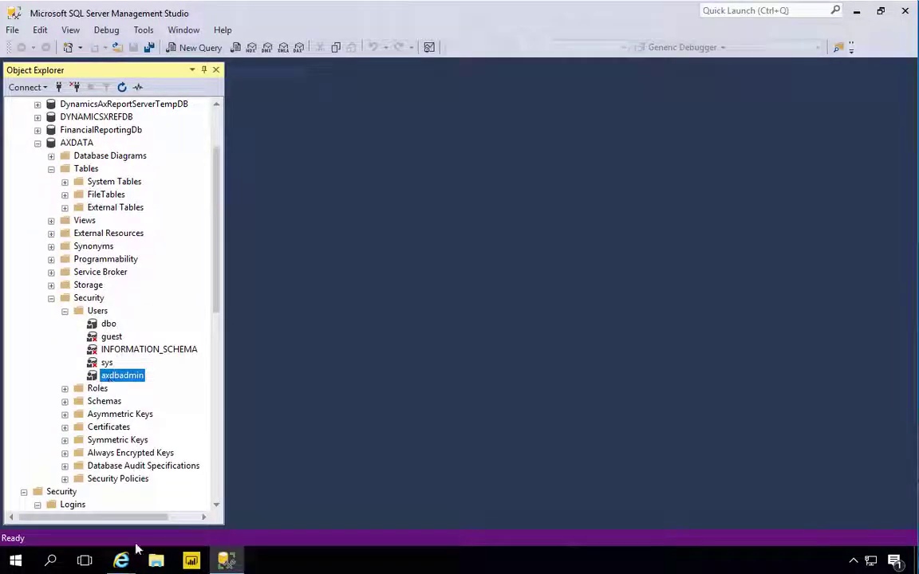
Step: Return to Dynamics 365 and open Configure Entity export to database
{"action": "mouse_move", "coordinate": [121, 563]}
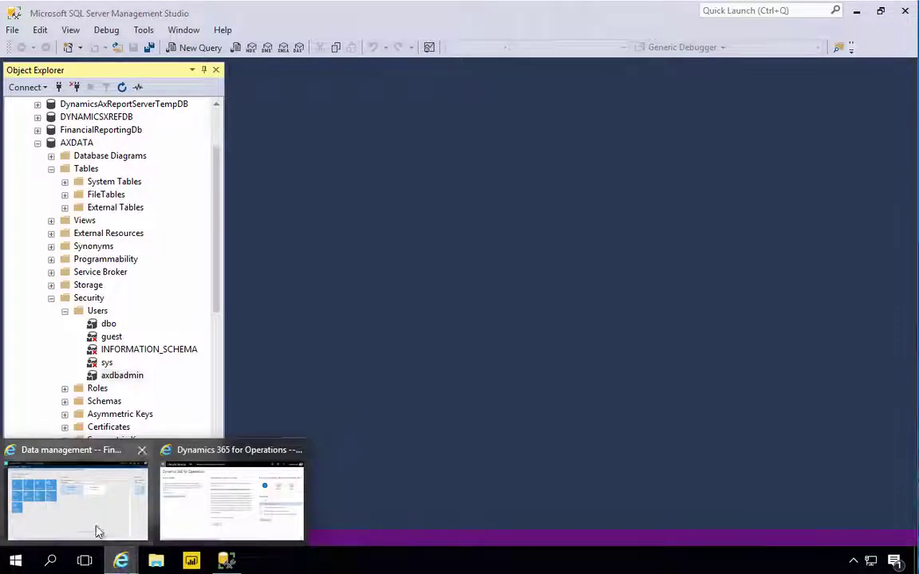
{"action": "left_click", "coordinate": [94, 525]}
{"action": "left_click", "coordinate": [68, 350]}
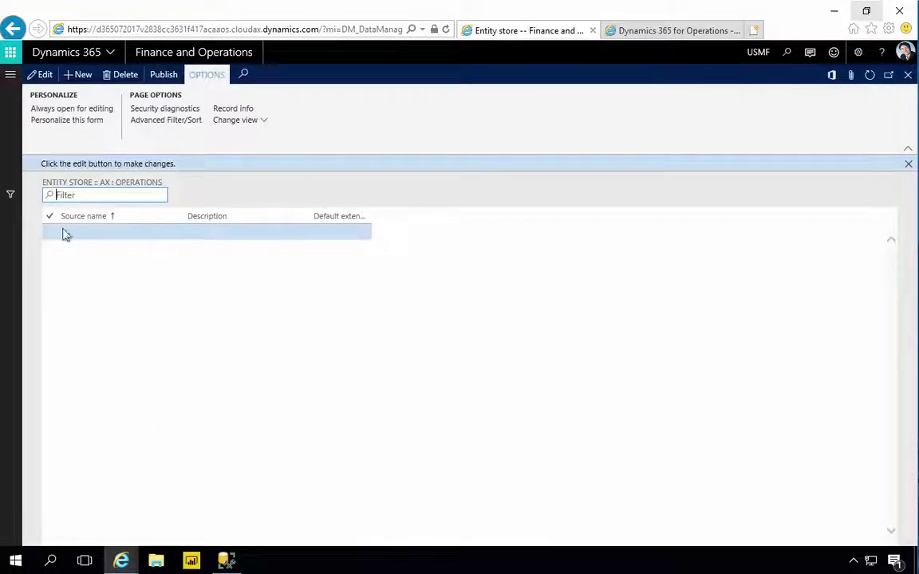
Step: Add a new entity store record with Source name and Description AXDATA
{"action": "left_click", "coordinate": [83, 77]}
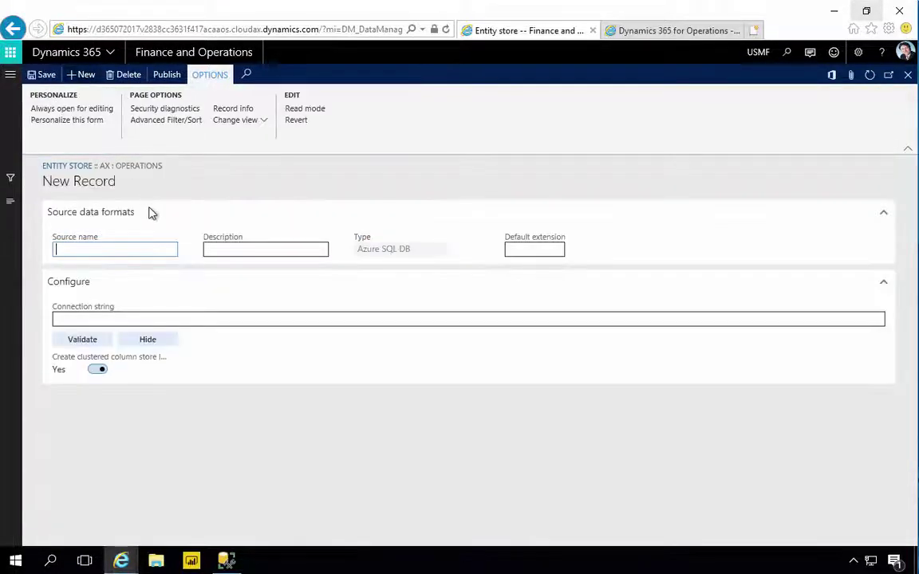
{"action": "type", "text": "AXDATA"}
{"action": "key", "text": "Tab"}
{"action": "type", "text": "AXDATA"}
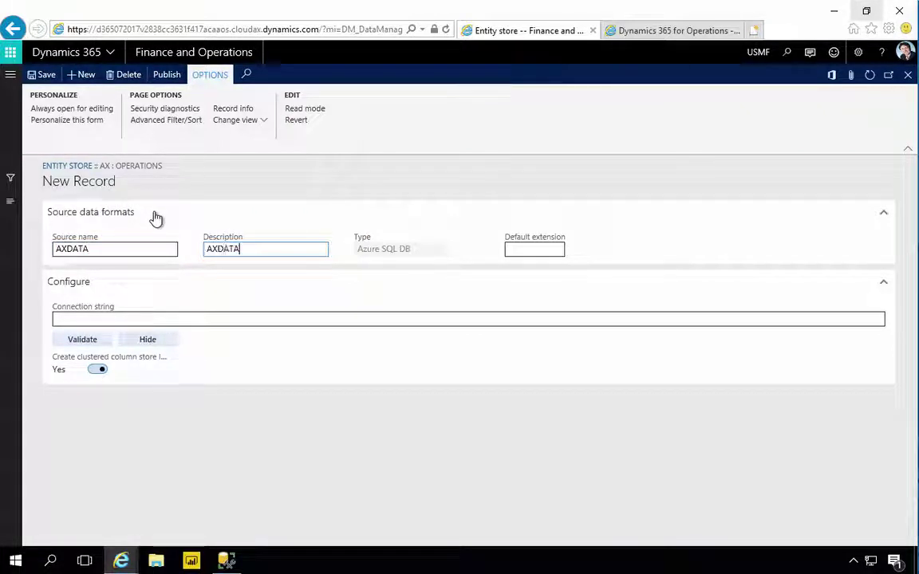
{"action": "key", "text": "Tab"}
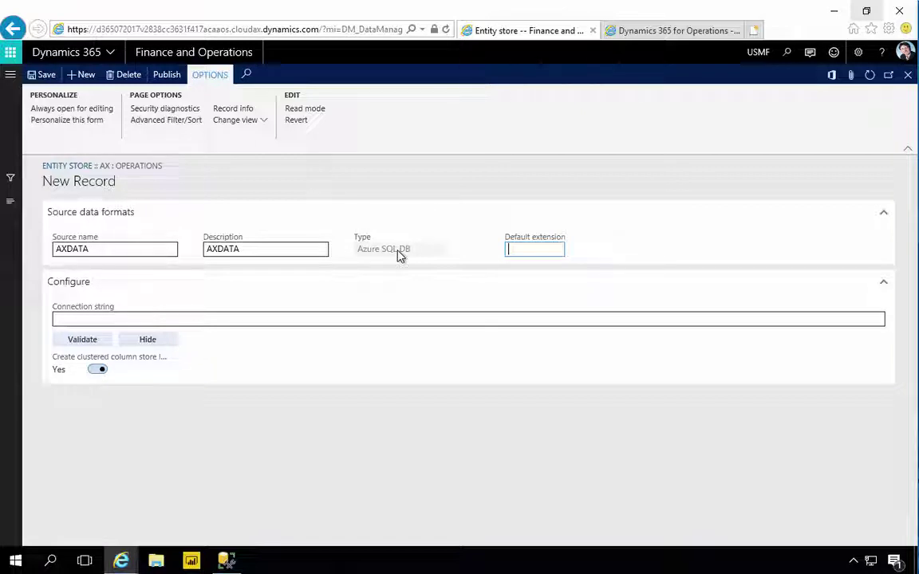
{"action": "left_click", "coordinate": [83, 321]}
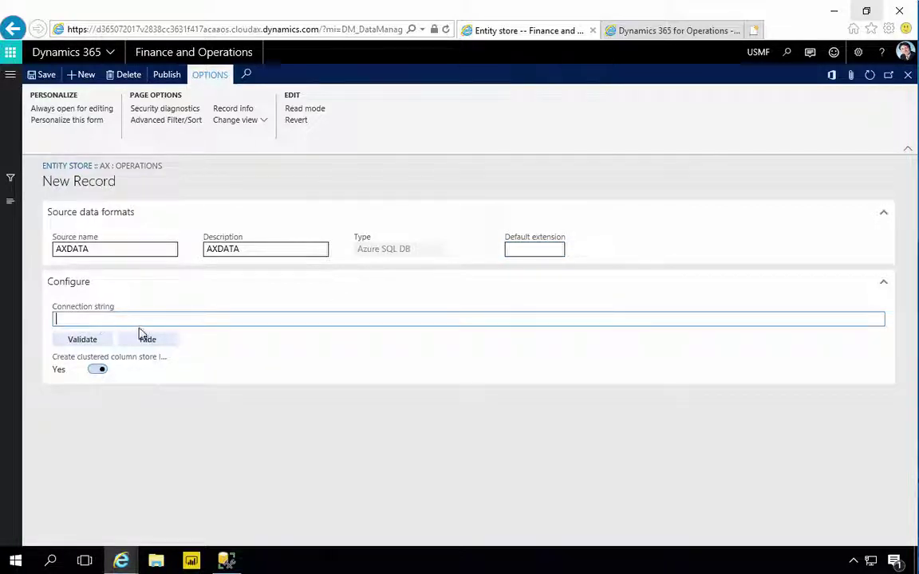
Step: Open the Connection file in Notepad and highlight the second string's Data Source=DEMO-1
{"action": "key", "text": "alt+Tab"}
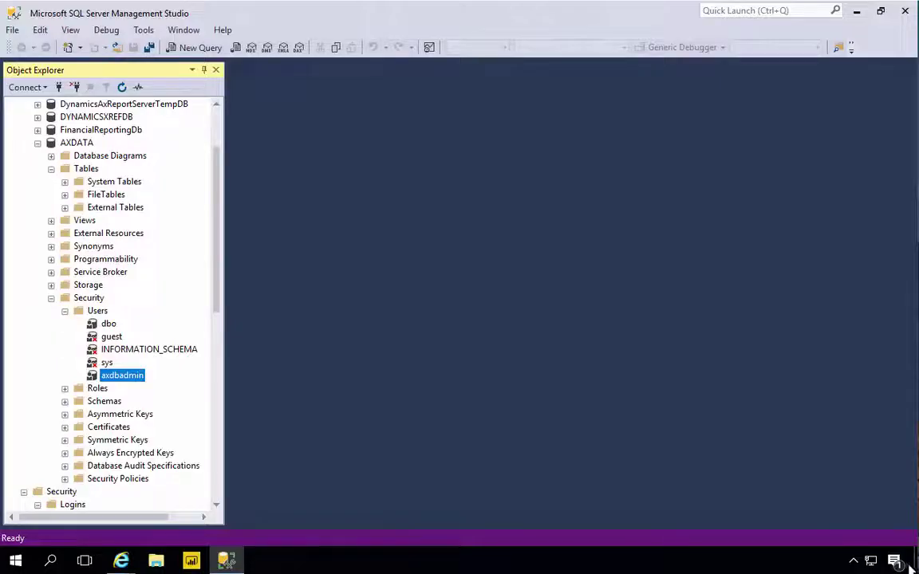
{"action": "left_click", "coordinate": [916, 561]}
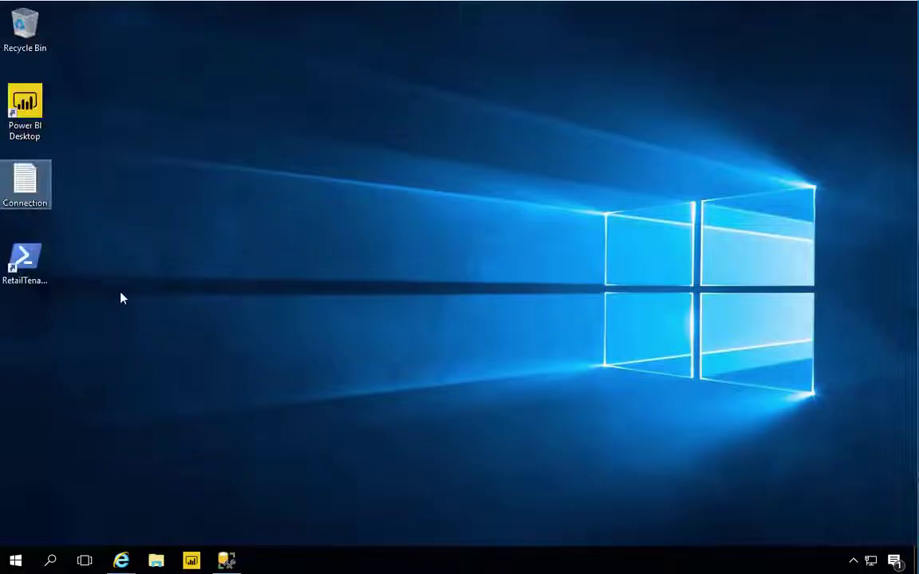
{"action": "double_click", "coordinate": [13, 189]}
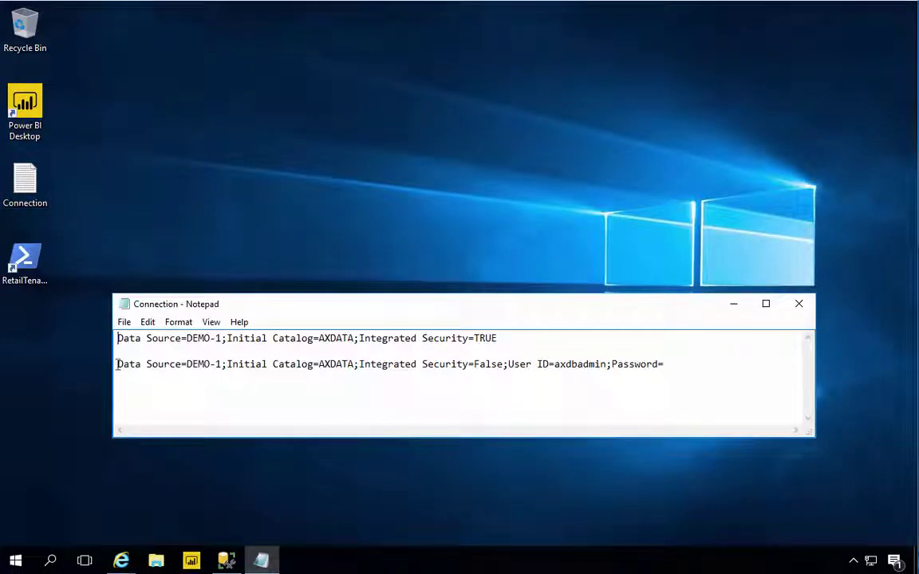
{"action": "left_click_drag", "start_coordinate": [118, 364], "coordinate": [602, 369]}
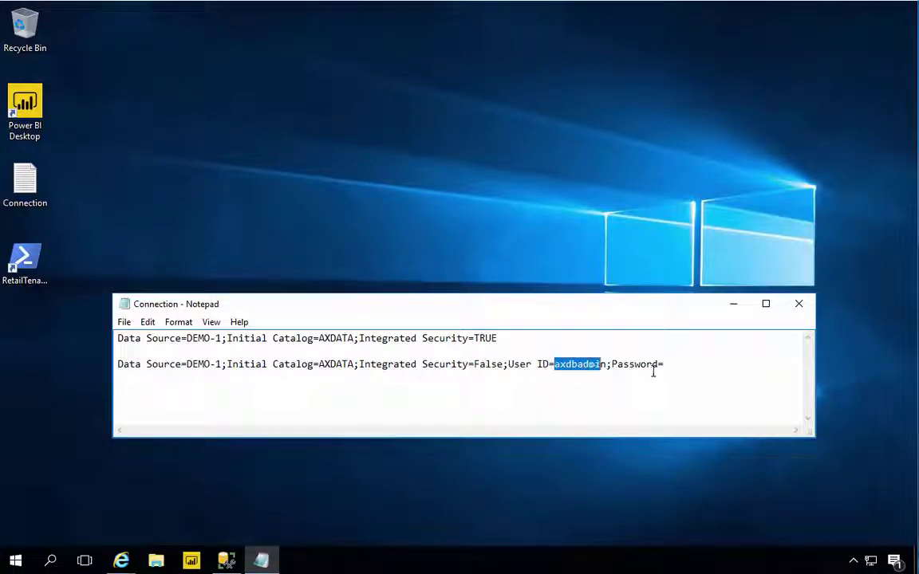
{"action": "left_click_drag", "start_coordinate": [664, 367], "coordinate": [117, 375]}
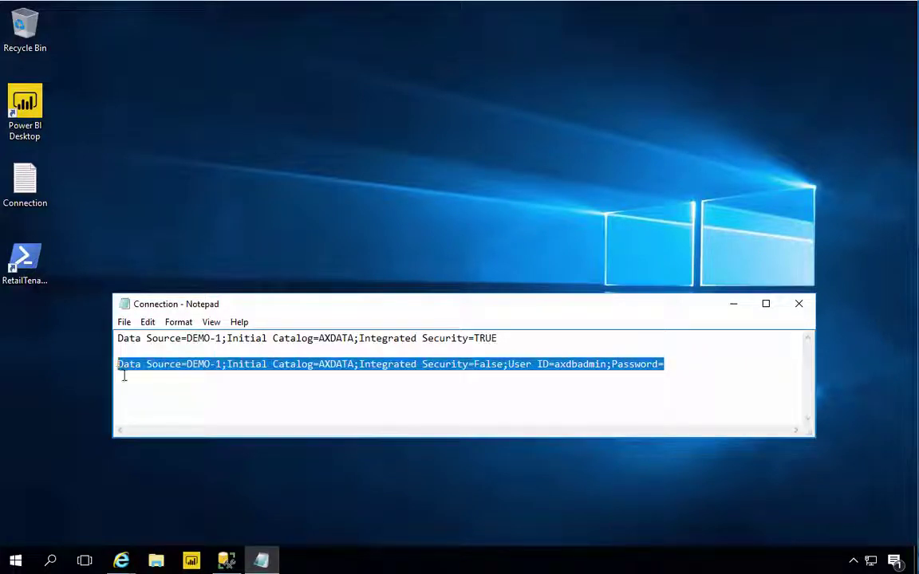
{"action": "left_click", "coordinate": [141, 378]}
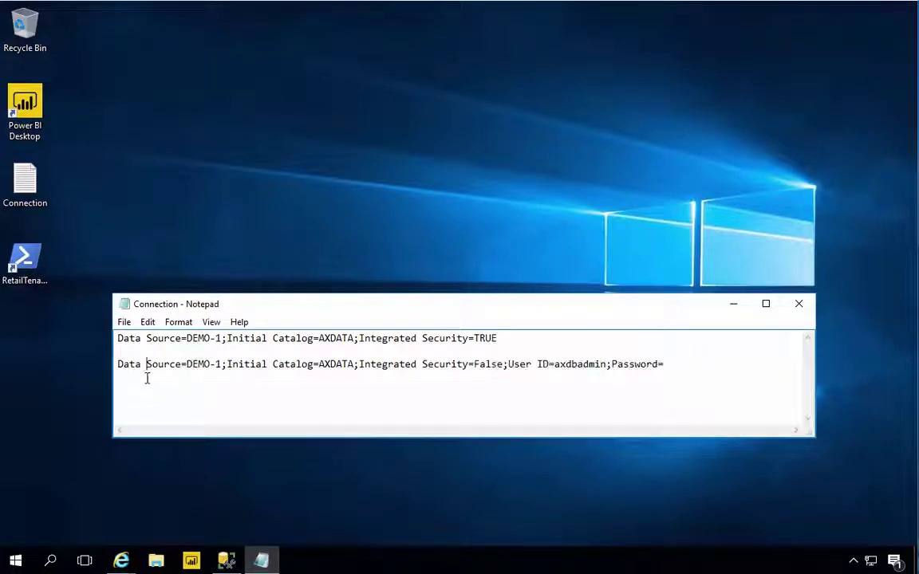
{"action": "left_click_drag", "start_coordinate": [119, 364], "coordinate": [222, 370]}
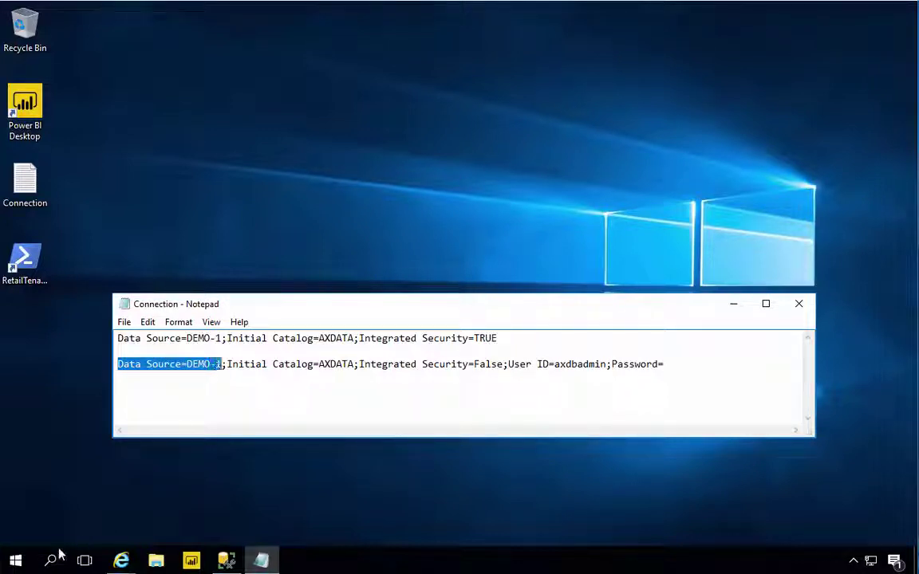
Step: Run hostname in a command prompt to confirm the machine name is demo-1
{"action": "left_click", "coordinate": [15, 561]}
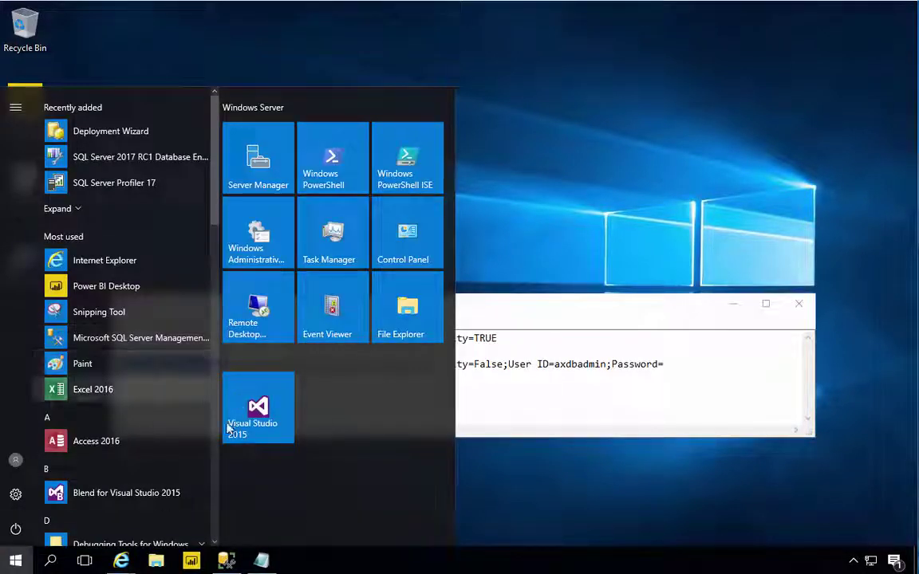
{"action": "right_click", "coordinate": [15, 564]}
{"action": "left_click", "coordinate": [12, 495]}
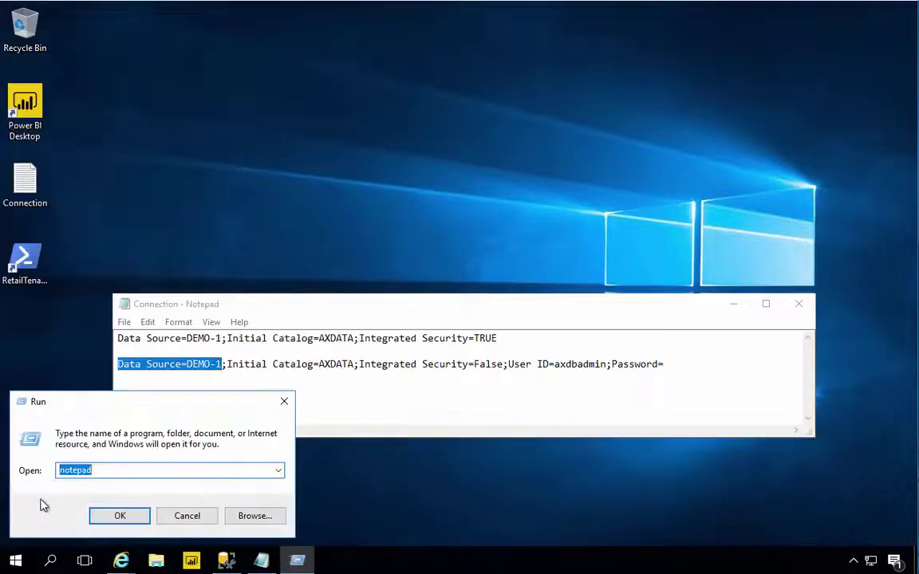
{"action": "type", "text": "cmd"}
{"action": "key", "text": "Return"}
{"action": "type", "text": "hostname"}
{"action": "key", "text": "Return"}
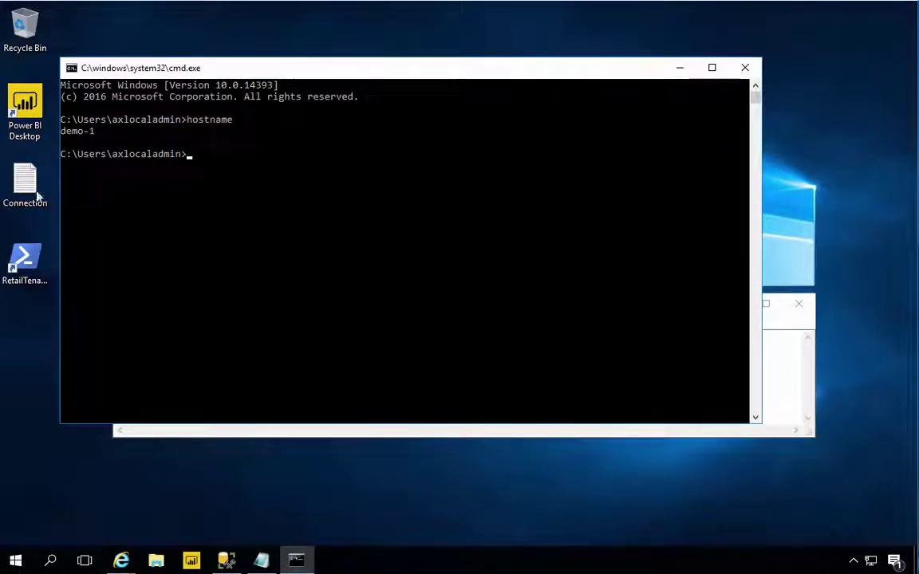
Step: Minimise the command prompt and highlight Initial Catalog=AXDATA and the Password part in Notepad
{"action": "left_click", "coordinate": [678, 68]}
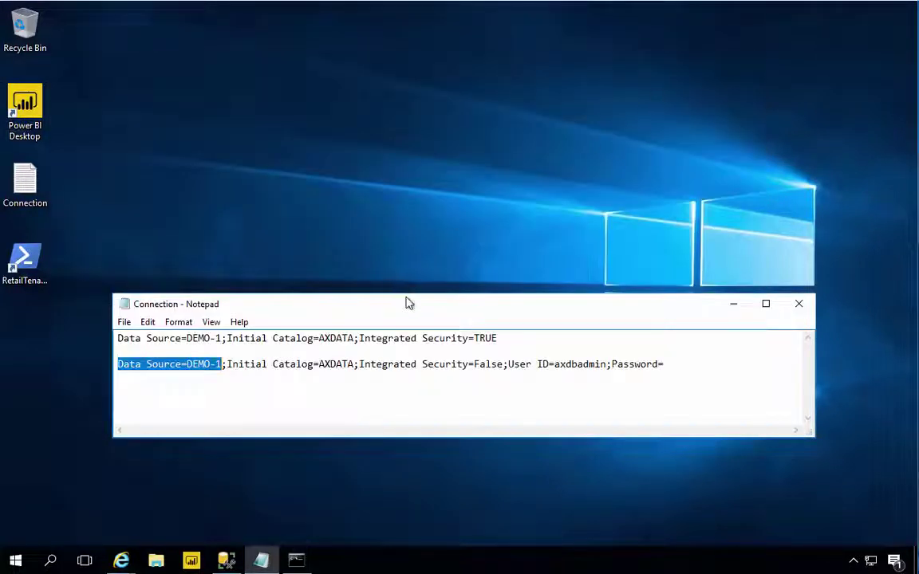
{"action": "left_click_drag", "start_coordinate": [228, 363], "coordinate": [604, 367]}
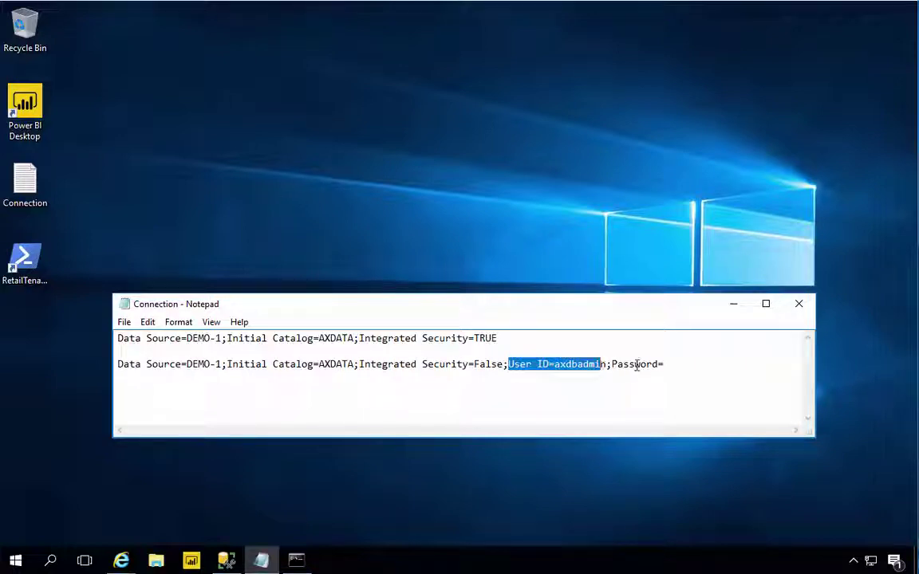
{"action": "left_click_drag", "start_coordinate": [671, 365], "coordinate": [617, 365]}
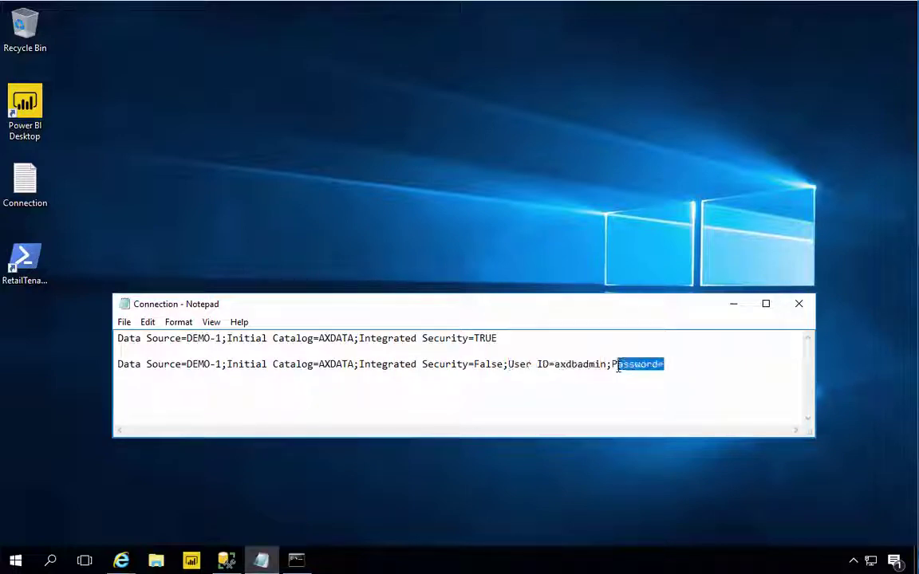
{"action": "left_click", "coordinate": [121, 562]}
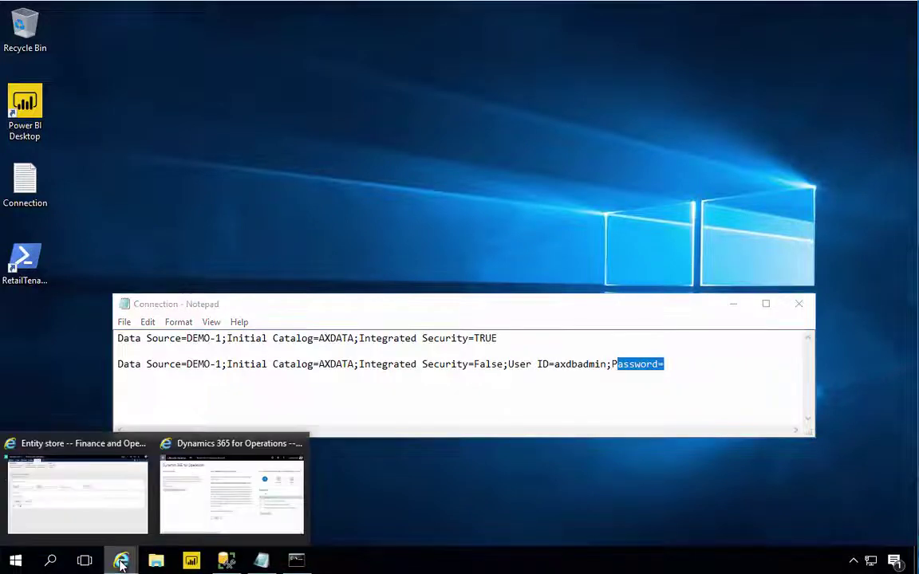
Step: Open environment D365072017V2's details in Lifecycle Services to view its SQL login accounts
{"action": "left_click", "coordinate": [197, 499]}
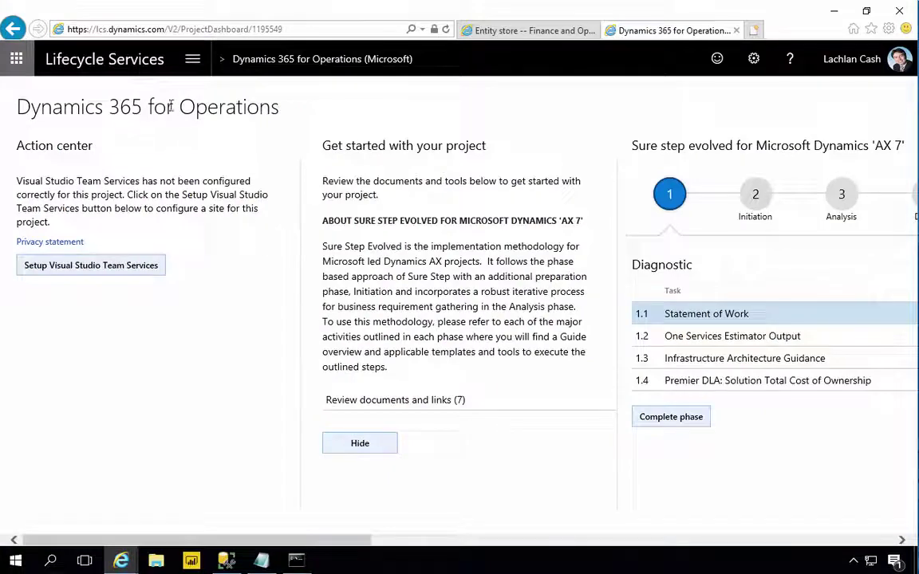
{"action": "left_click_drag", "start_coordinate": [302, 540], "coordinate": [746, 522]}
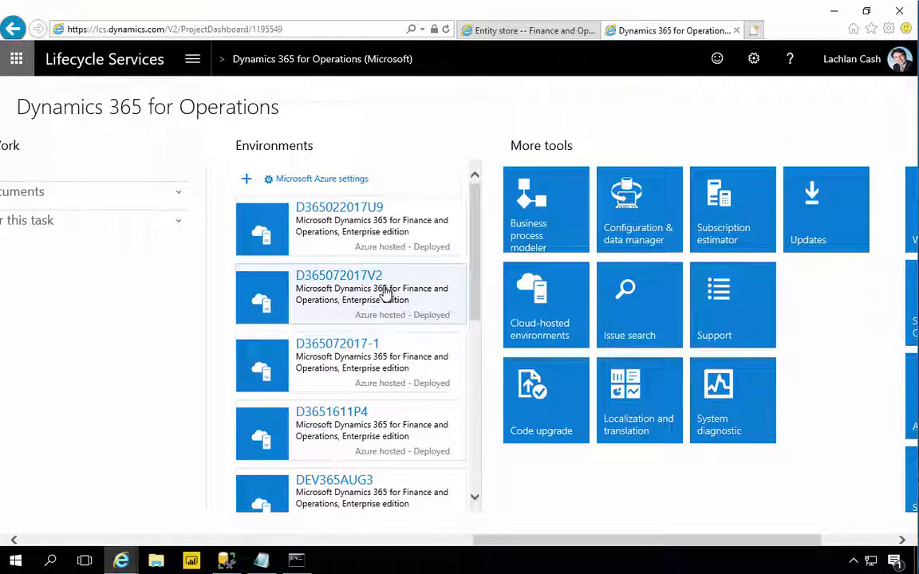
{"action": "left_click", "coordinate": [385, 292]}
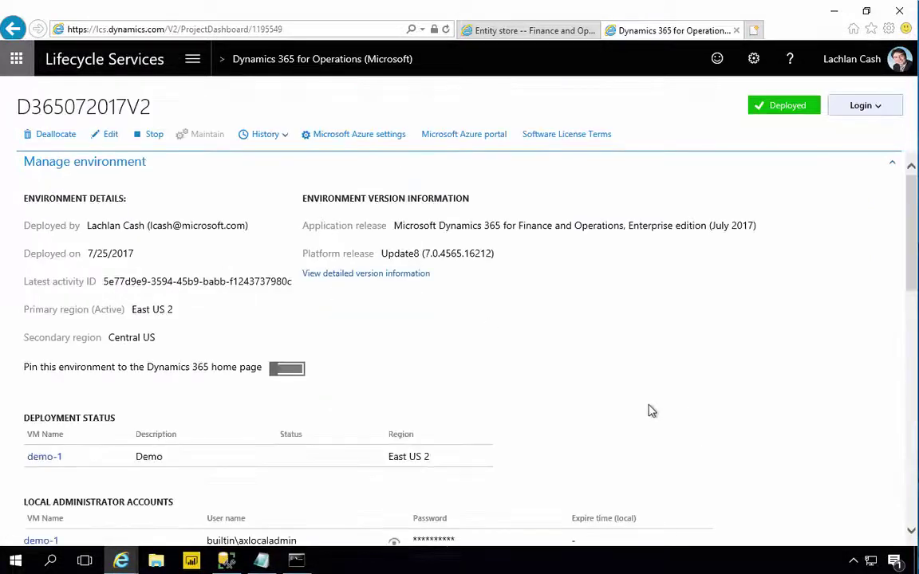
{"action": "left_click_drag", "start_coordinate": [909, 299], "coordinate": [905, 375]}
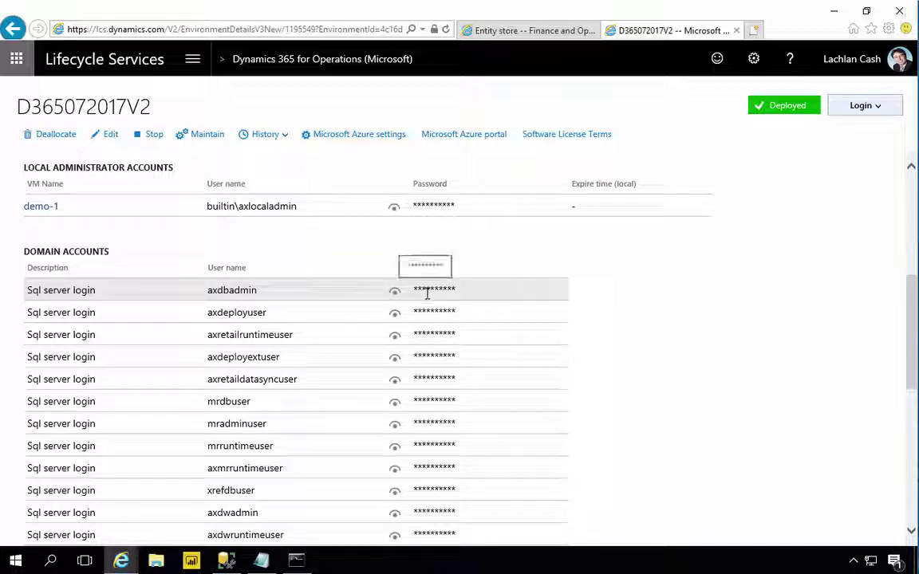
Step: Select the whole second connection string in the Connection file
{"action": "left_click", "coordinate": [261, 561]}
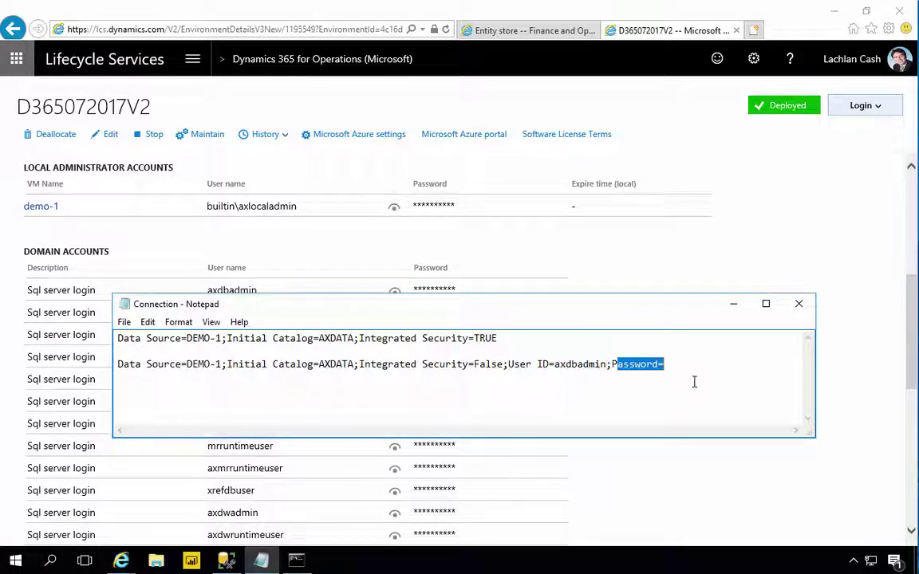
{"action": "left_click_drag", "start_coordinate": [677, 366], "coordinate": [167, 351]}
{"action": "key", "text": "ctrl+c"}
{"action": "left_click", "coordinate": [121, 561]}
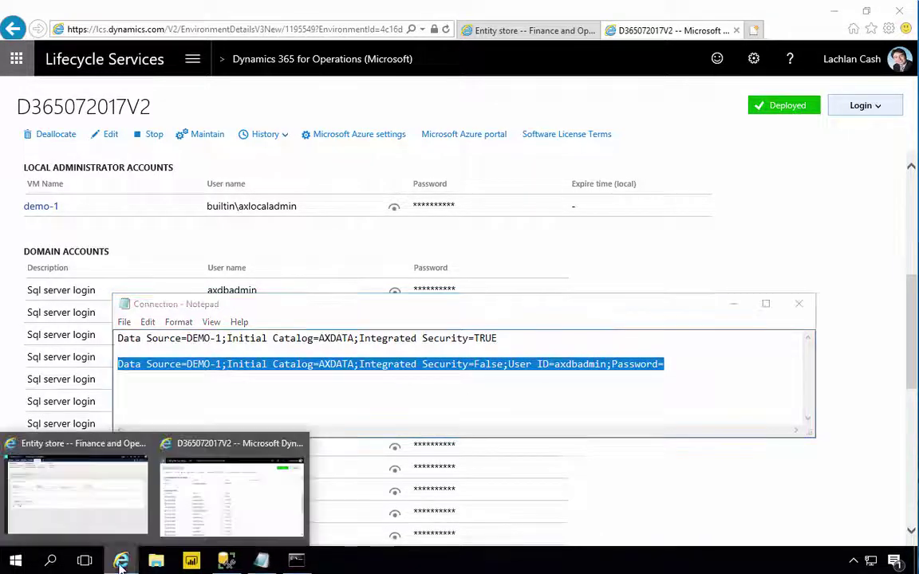
Step: Paste the connection string into the AXDATA record, validate it, and open Publish
{"action": "left_click", "coordinate": [121, 521]}
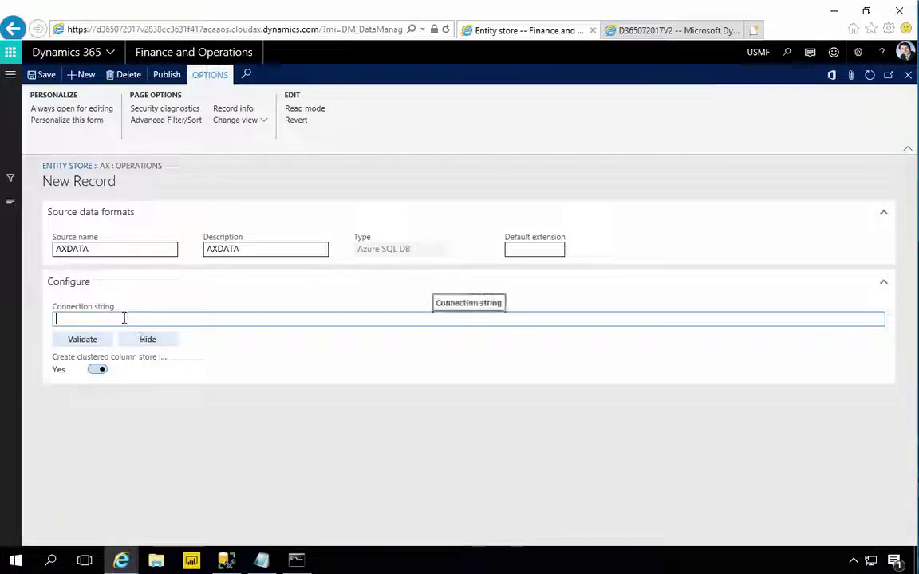
{"action": "left_click", "coordinate": [260, 561]}
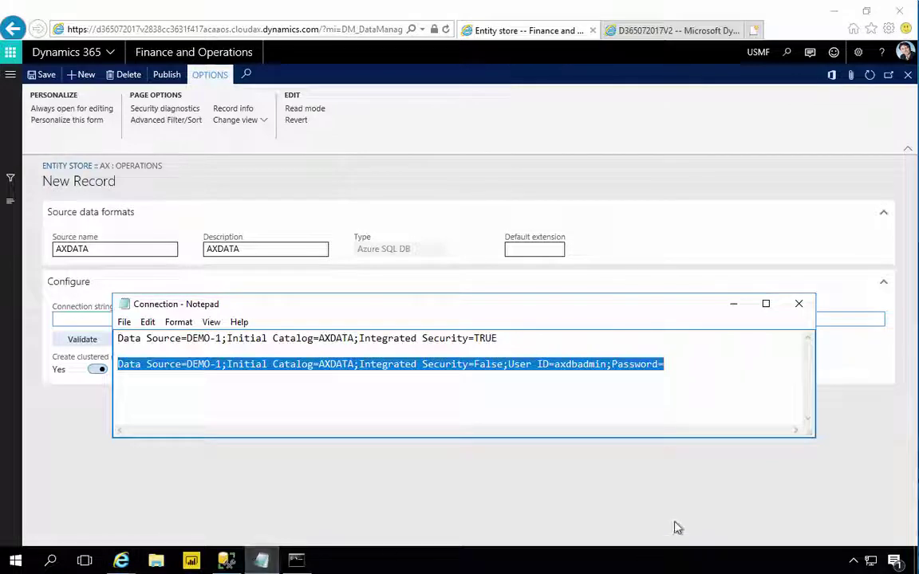
{"action": "left_click", "coordinate": [536, 321]}
{"action": "key", "text": "ctrl+v"}
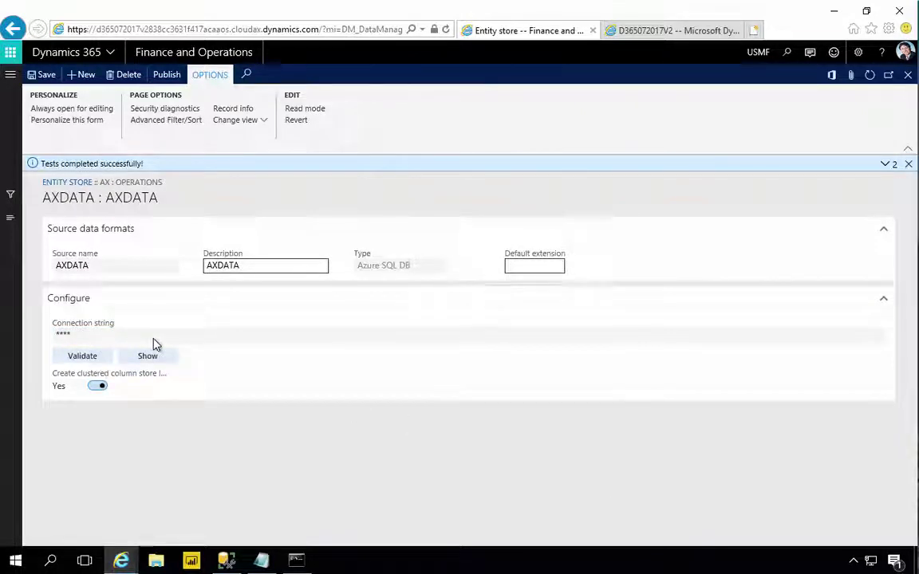
{"action": "left_click", "coordinate": [84, 358]}
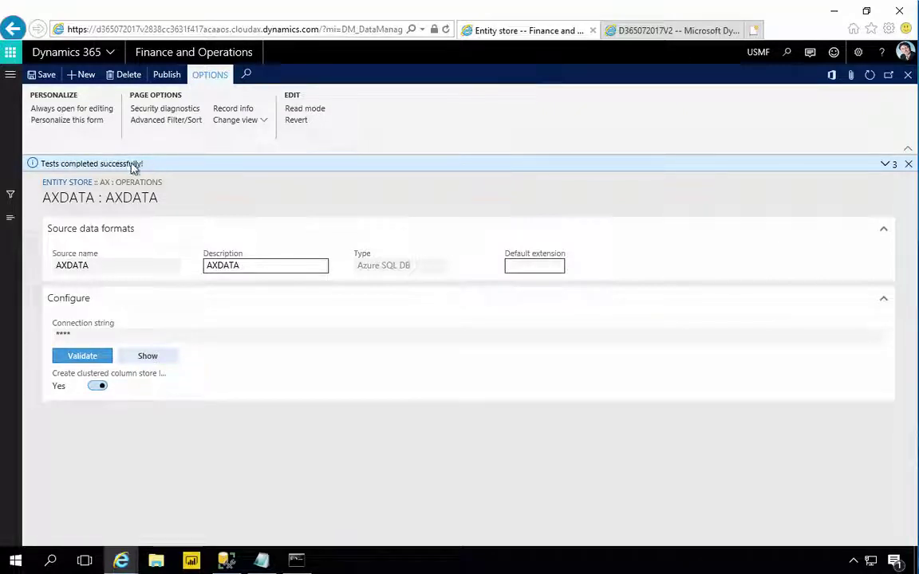
{"action": "left_click", "coordinate": [166, 74]}
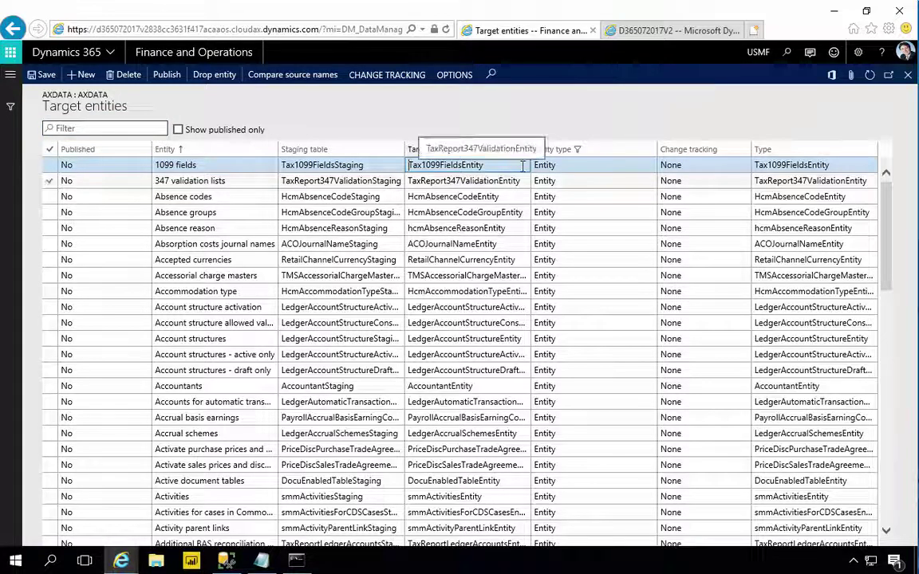
Step: Remove the Customer filter from the Target entity column
{"action": "key", "text": "ctrl+g"}
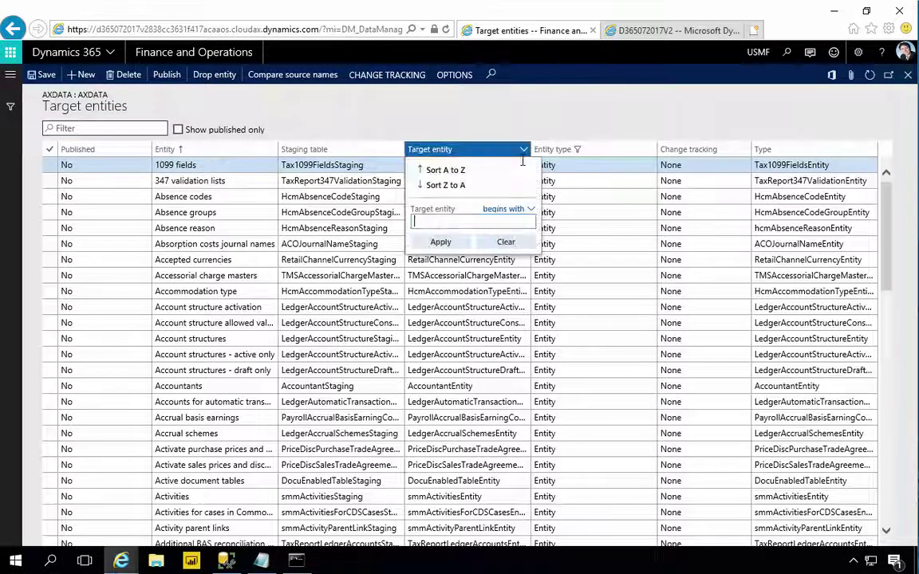
{"action": "type", "text": "Customer"}
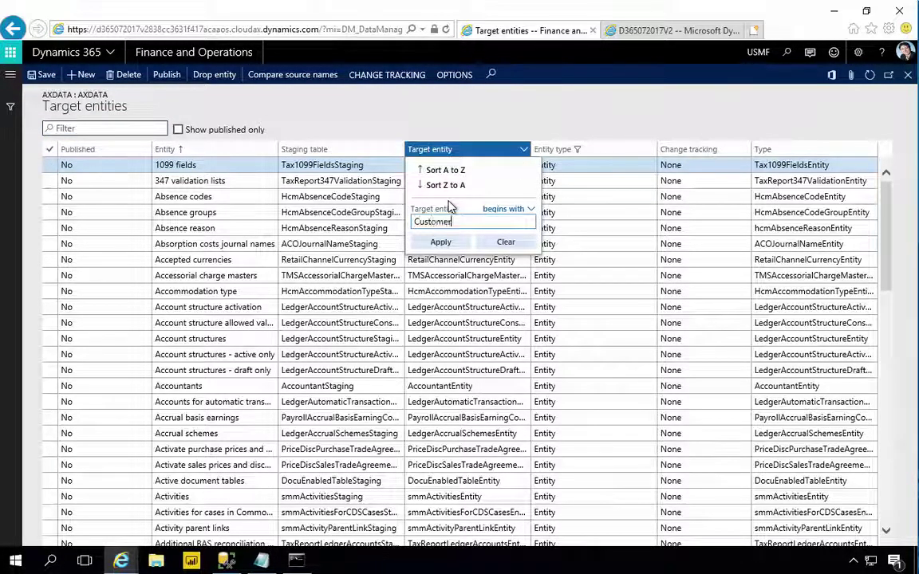
{"action": "key", "text": "Escape"}
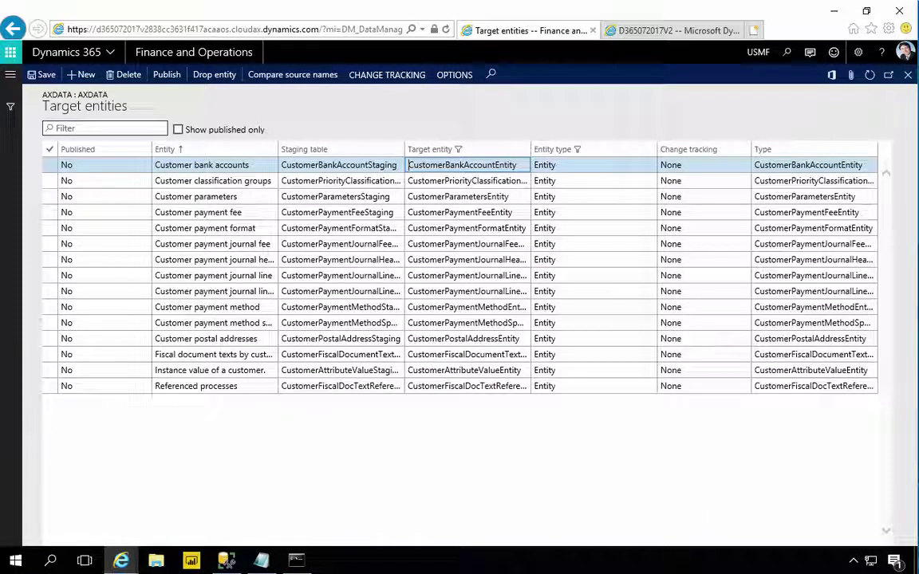
{"action": "left_click", "coordinate": [526, 153]}
{"action": "left_click", "coordinate": [524, 149]}
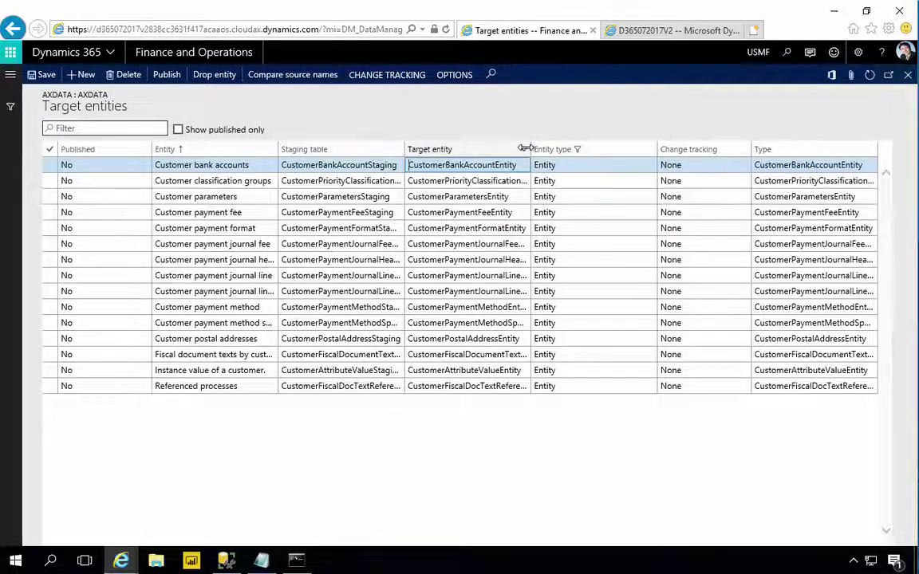
{"action": "left_click", "coordinate": [525, 151]}
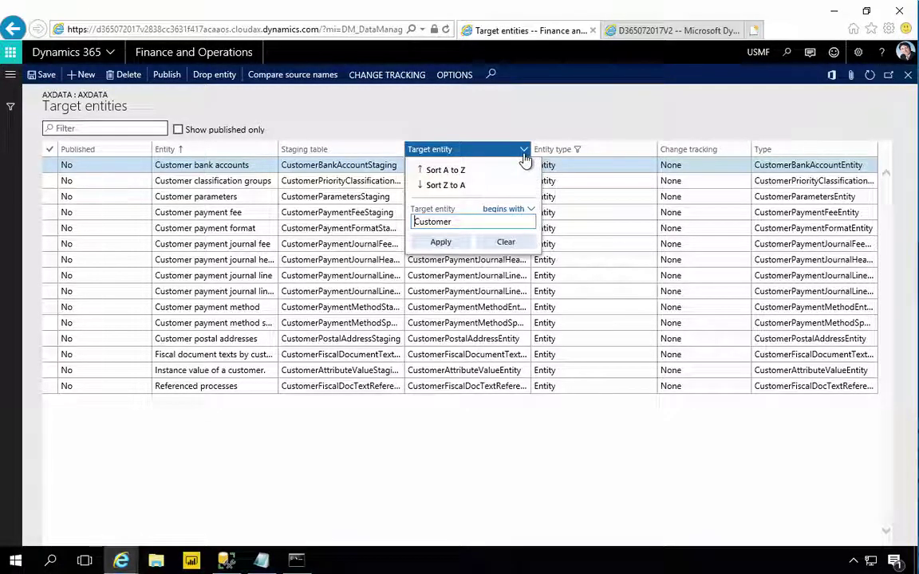
{"action": "double_click", "coordinate": [481, 229]}
{"action": "key", "text": "BackSpace"}
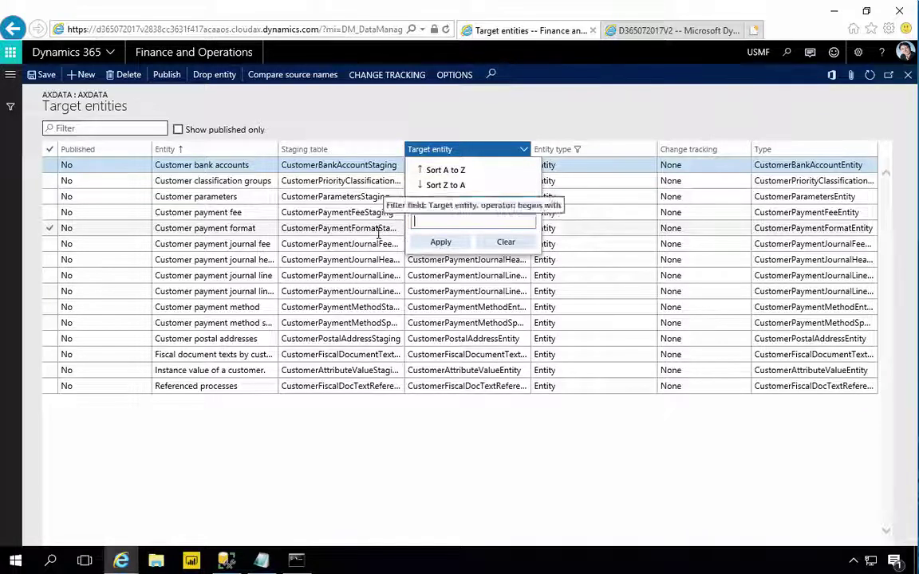
{"action": "left_click", "coordinate": [506, 241]}
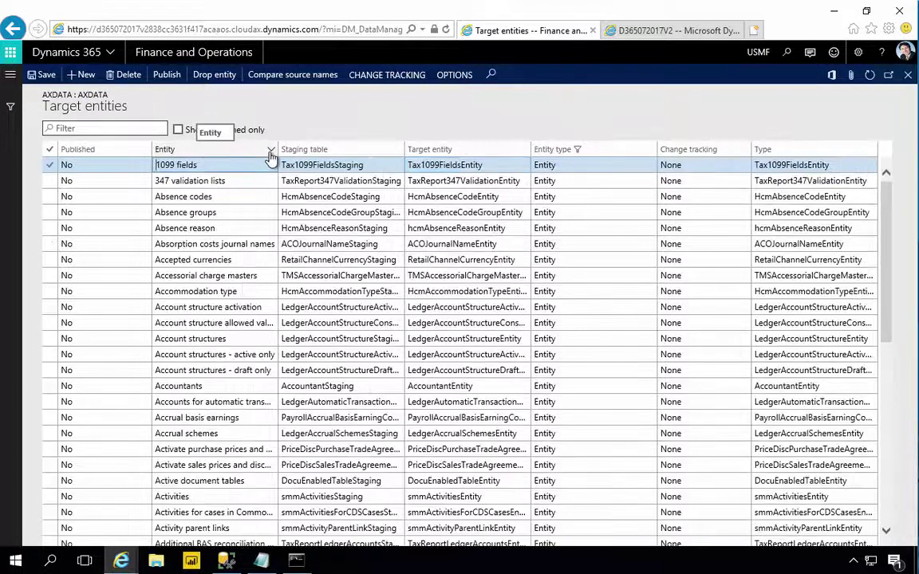
Step: Filter the Entity column to names beginning with Customer and select the Customers row
{"action": "left_click", "coordinate": [271, 151]}
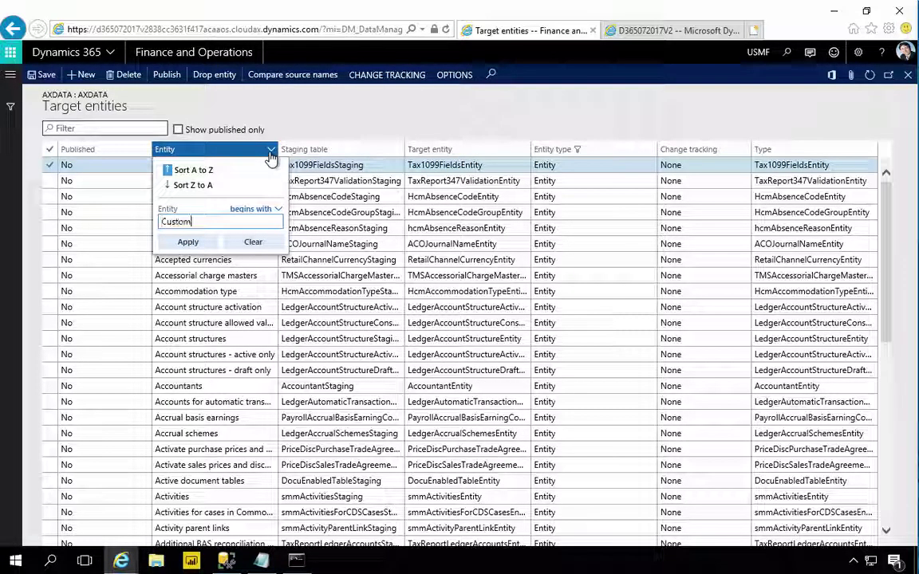
{"action": "key", "text": "Return"}
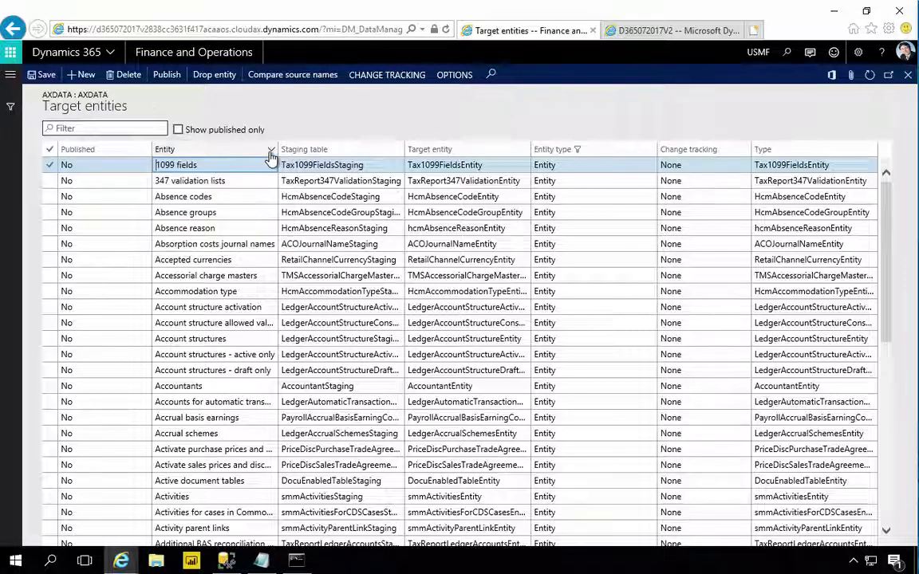
{"action": "scroll", "coordinate": [287, 319], "scroll_direction": "down", "scroll_amount": 7}
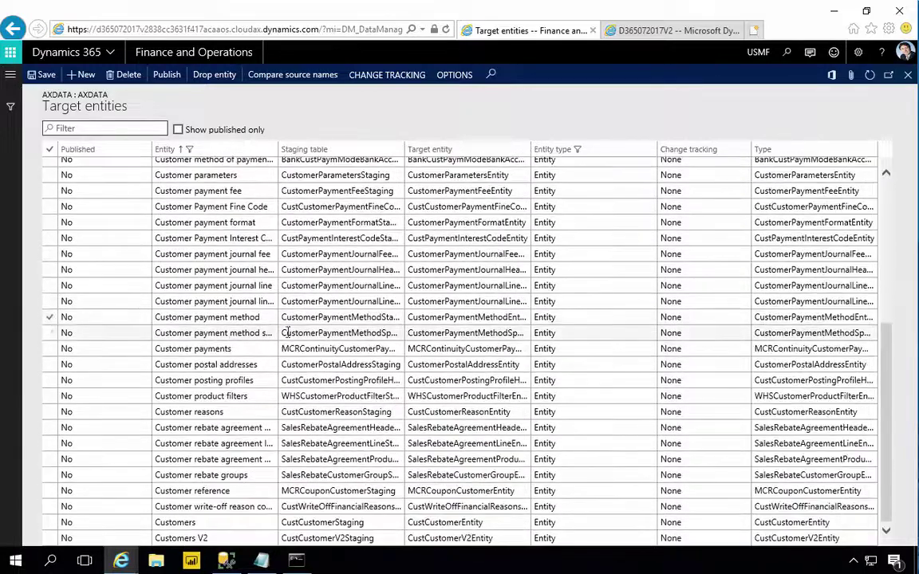
{"action": "left_click", "coordinate": [205, 523]}
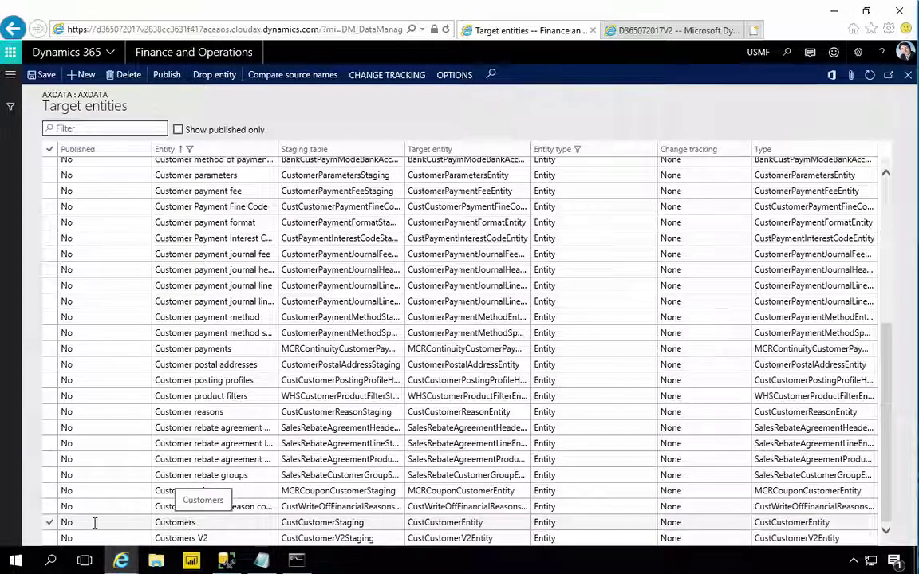
Step: Enable change tracking for the entire Customers V2 entity so it reads Custom
{"action": "left_click", "coordinate": [51, 539]}
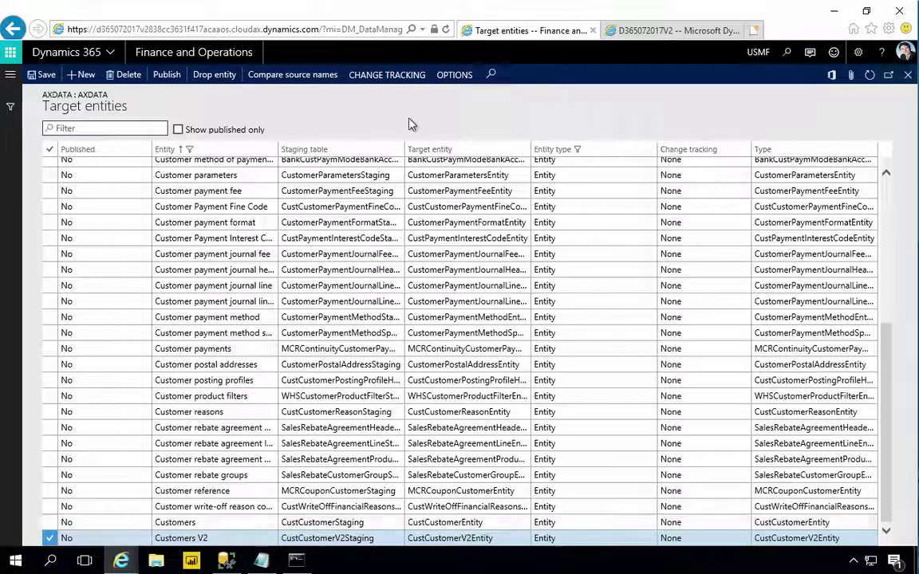
{"action": "left_click", "coordinate": [351, 73]}
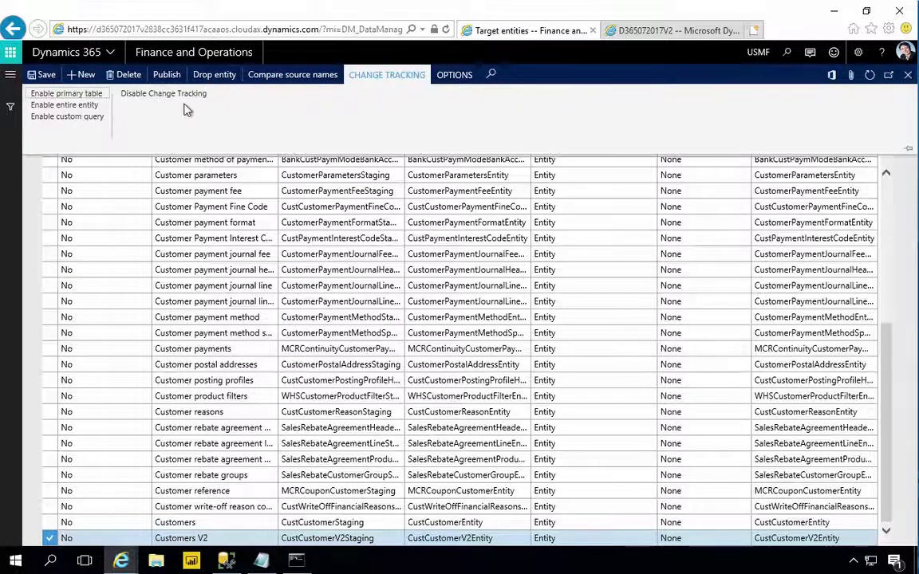
{"action": "left_click", "coordinate": [87, 105]}
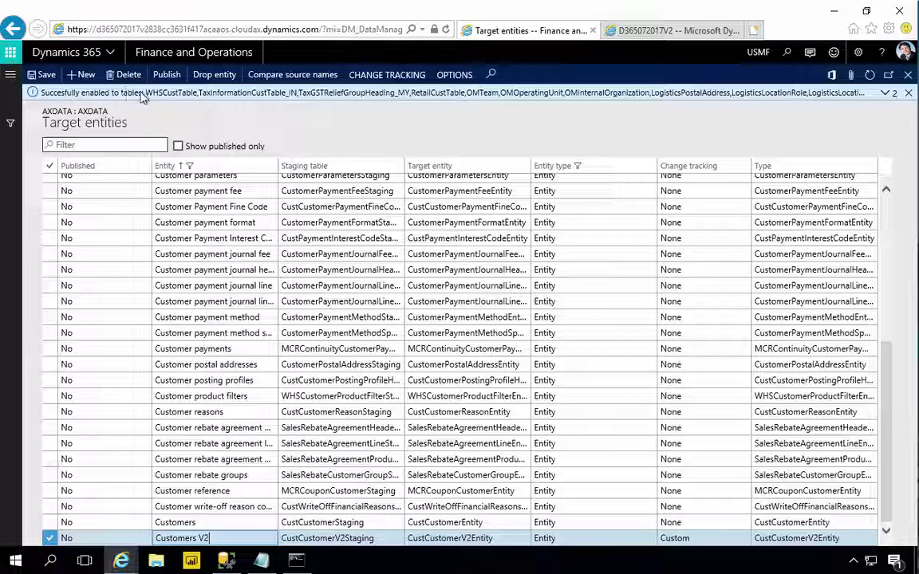
Step: Publish Customers V2 to AXDATA and filter the list to published entities only
{"action": "left_click", "coordinate": [167, 75]}
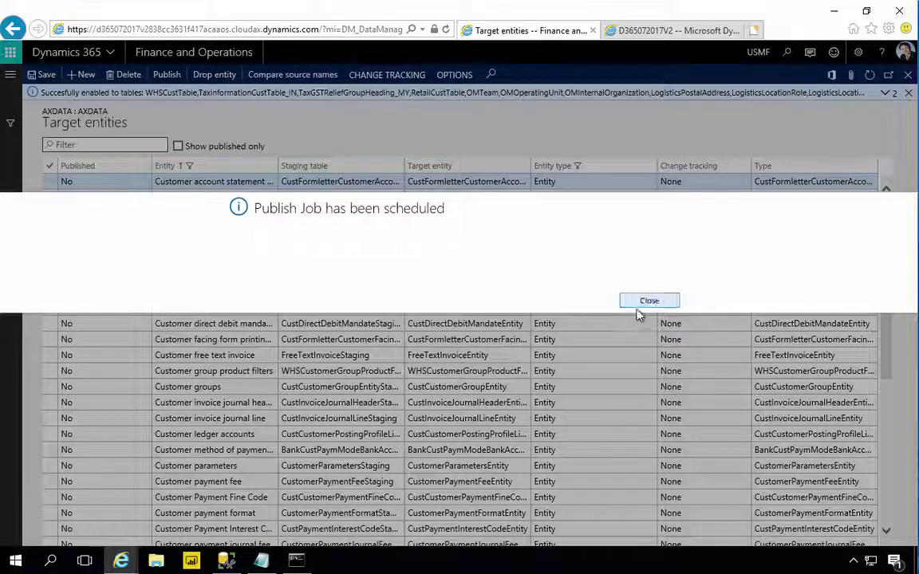
{"action": "left_click", "coordinate": [630, 303]}
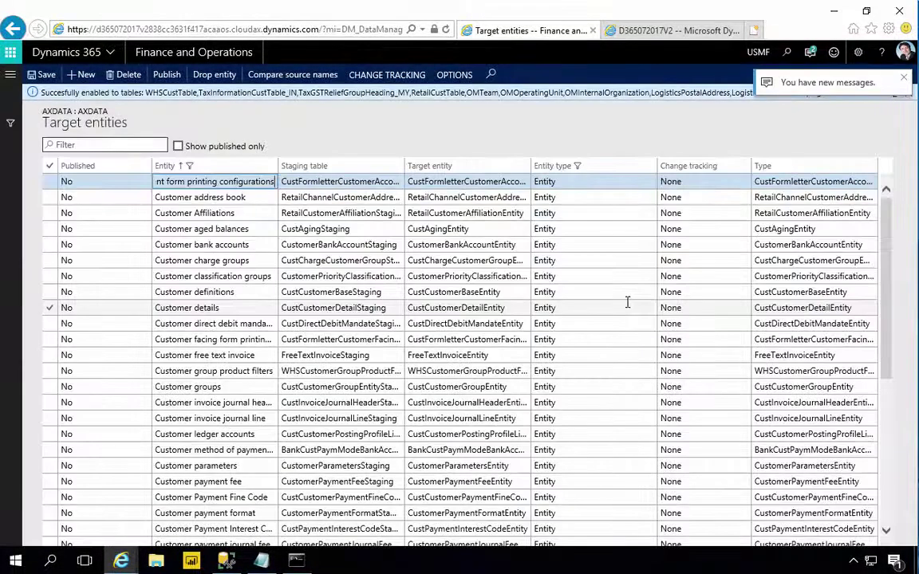
{"action": "left_click", "coordinate": [178, 147]}
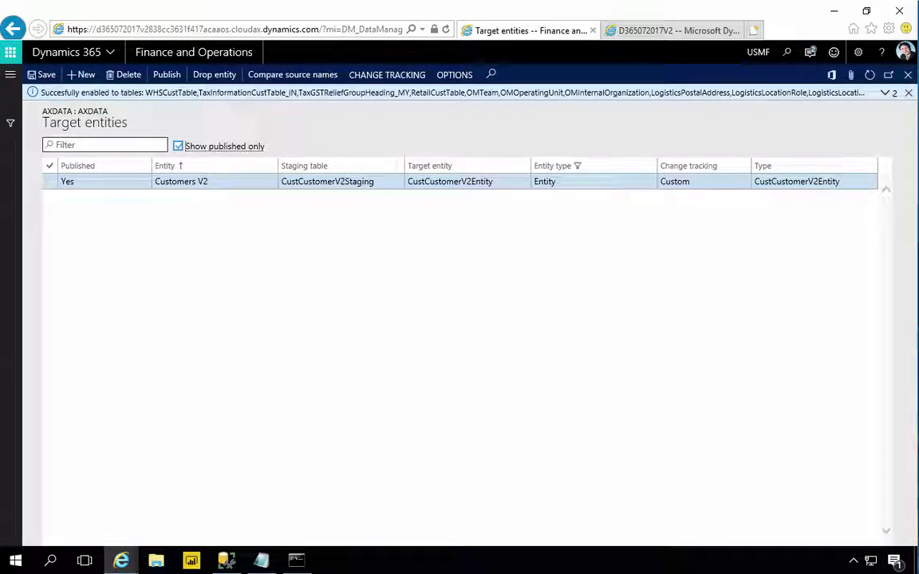
Step: In SSMS, check AXDATA's tables for the empty dbo.CustCustomerV2Staging table, then return to the browser
{"action": "left_click", "coordinate": [227, 564]}
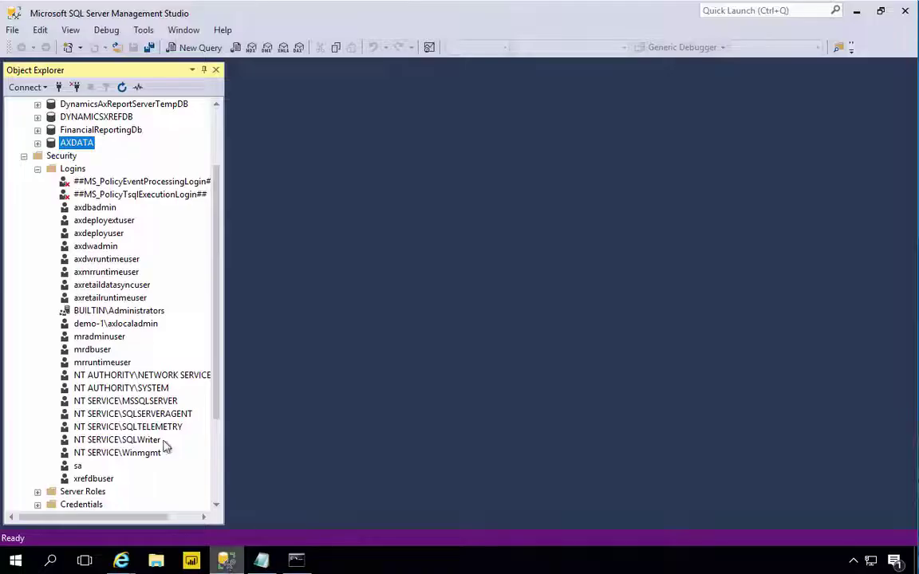
{"action": "left_click", "coordinate": [23, 156]}
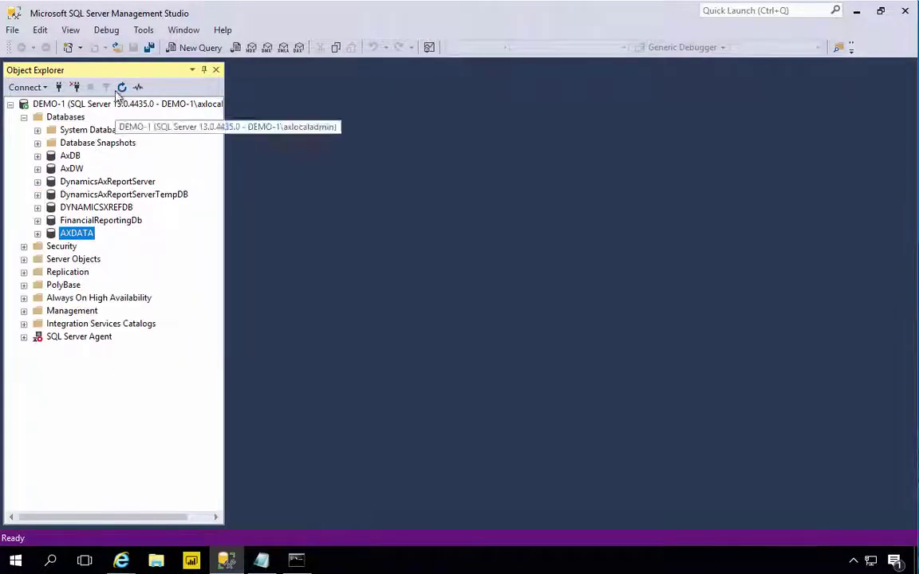
{"action": "left_click", "coordinate": [37, 233]}
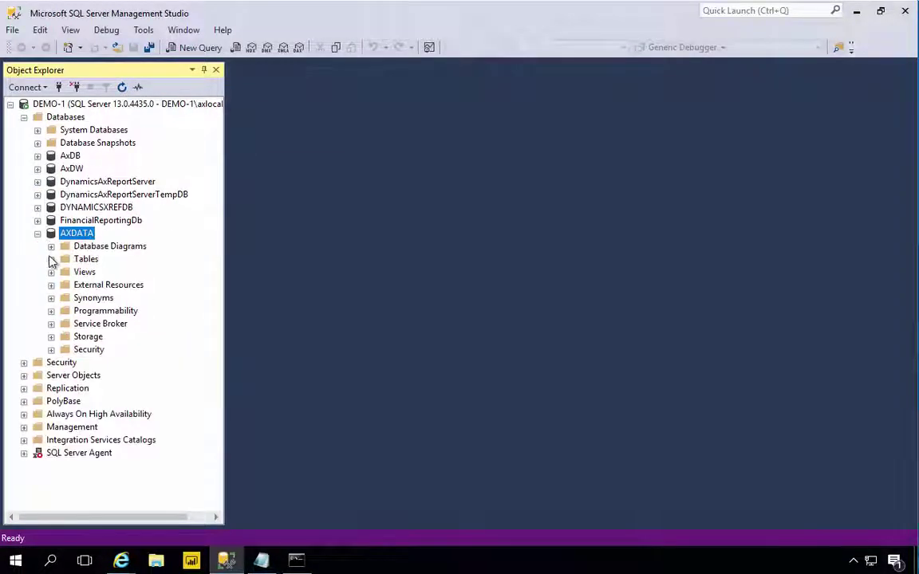
{"action": "left_click", "coordinate": [51, 259]}
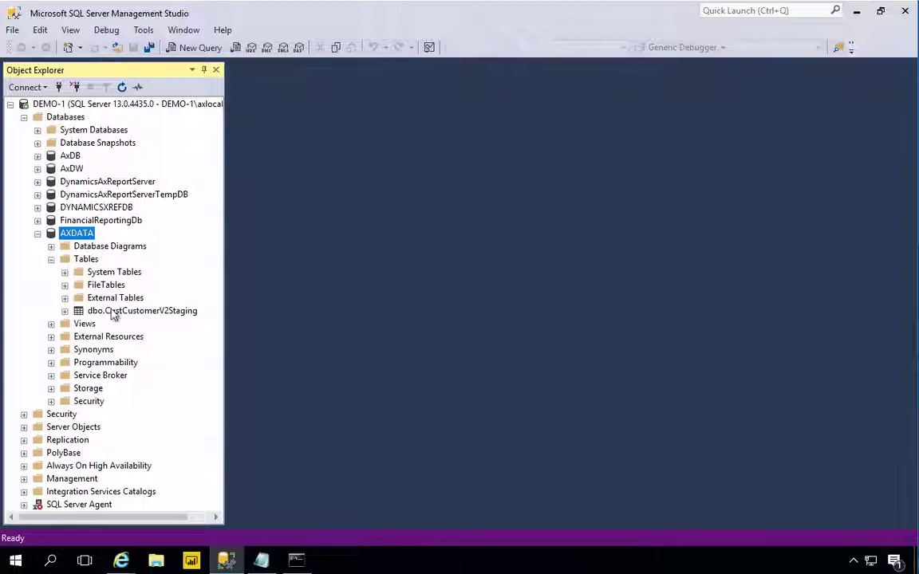
{"action": "left_click", "coordinate": [154, 313]}
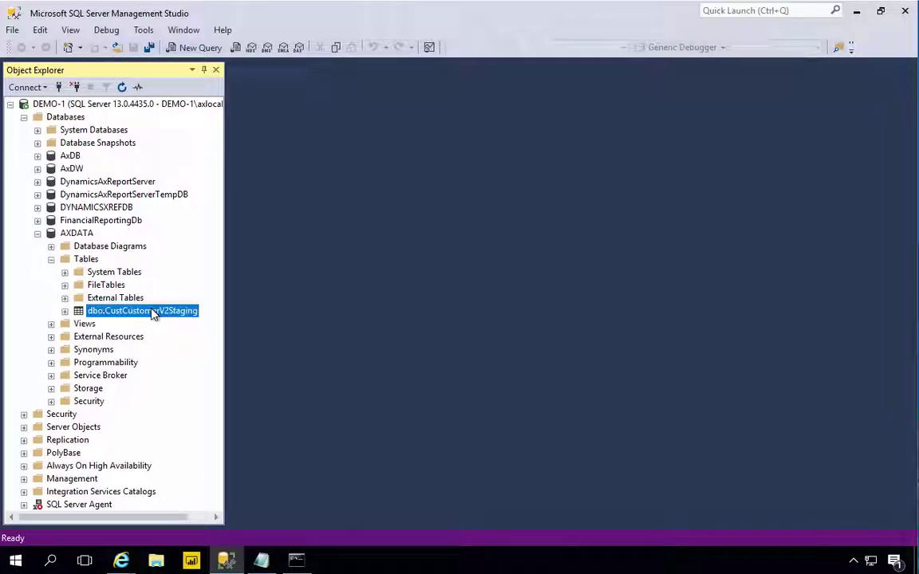
{"action": "right_click", "coordinate": [153, 312]}
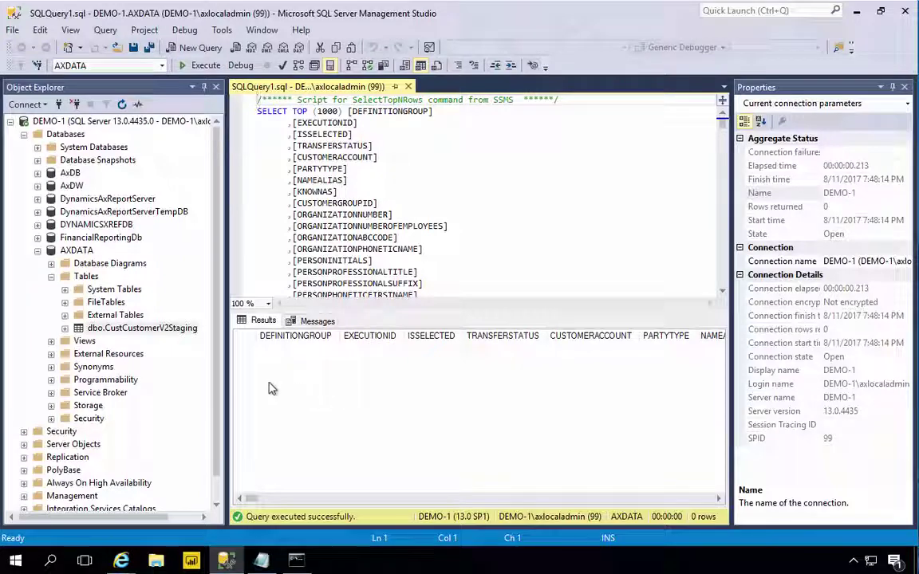
{"action": "mouse_move", "coordinate": [120, 561]}
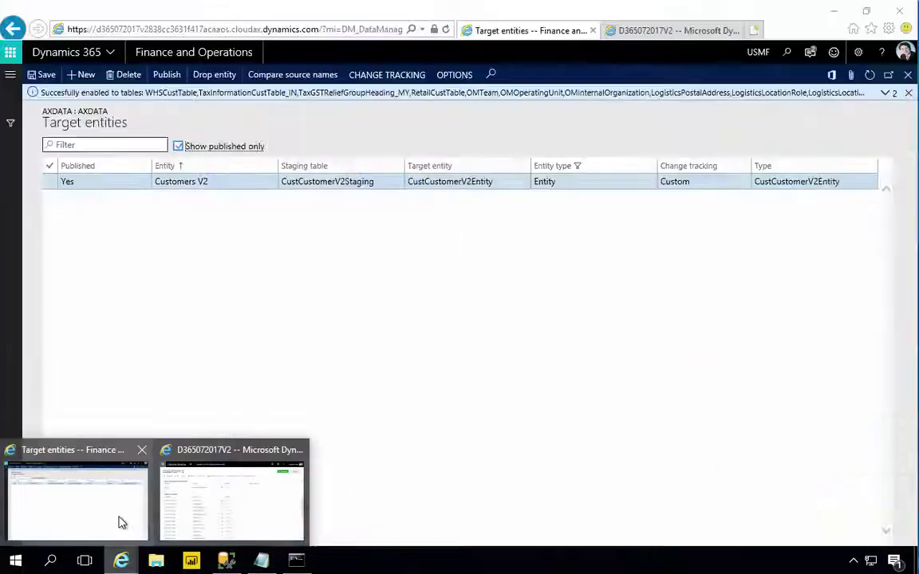
{"action": "left_click", "coordinate": [118, 522]}
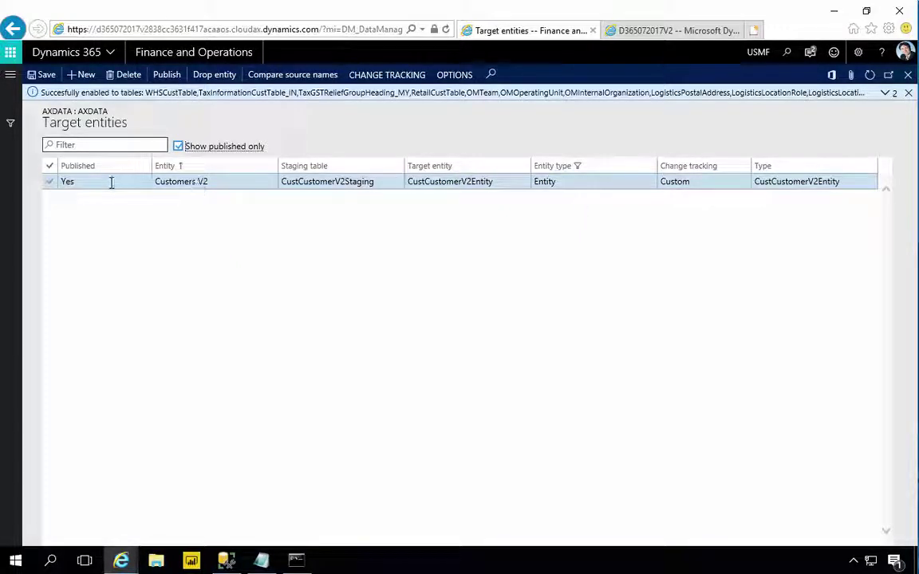
Step: Dismiss the change tracking message and close the Target entities and AXDATA entity store pages
{"action": "left_click_drag", "start_coordinate": [182, 185], "coordinate": [203, 176]}
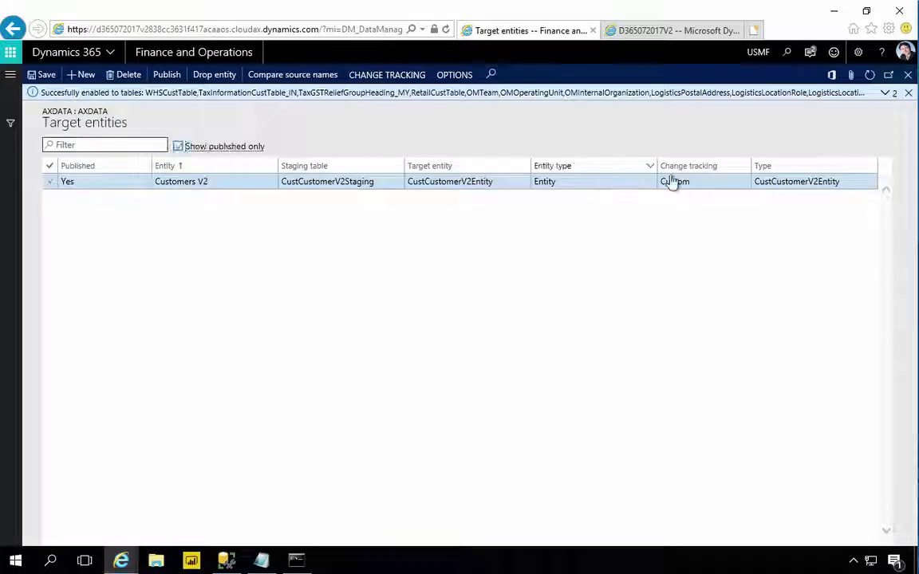
{"action": "left_click", "coordinate": [909, 92]}
{"action": "left_click", "coordinate": [908, 74]}
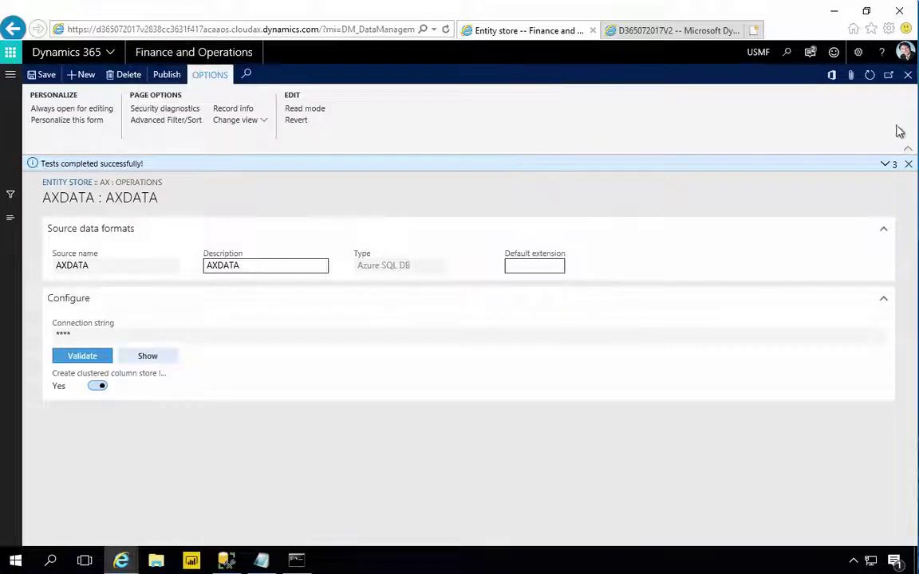
{"action": "left_click", "coordinate": [908, 76]}
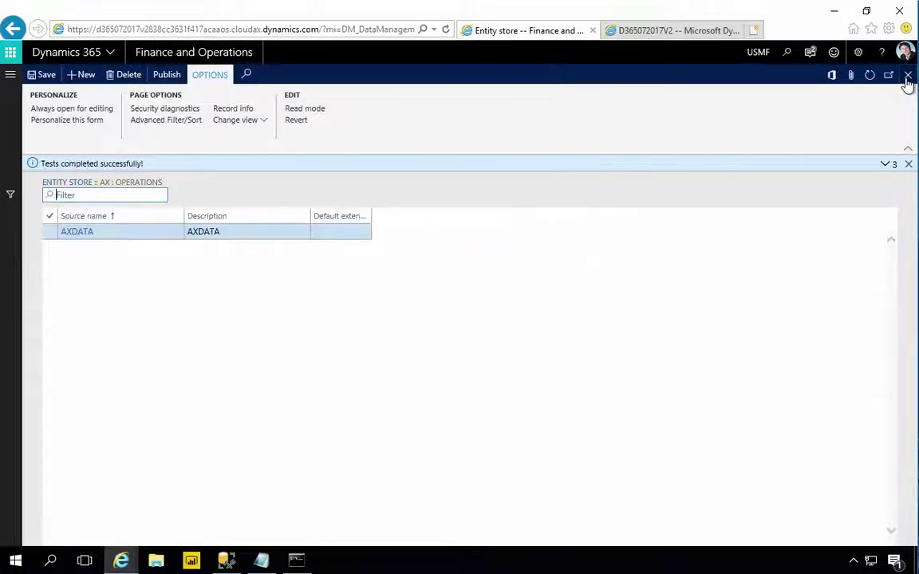
{"action": "left_click", "coordinate": [907, 76]}
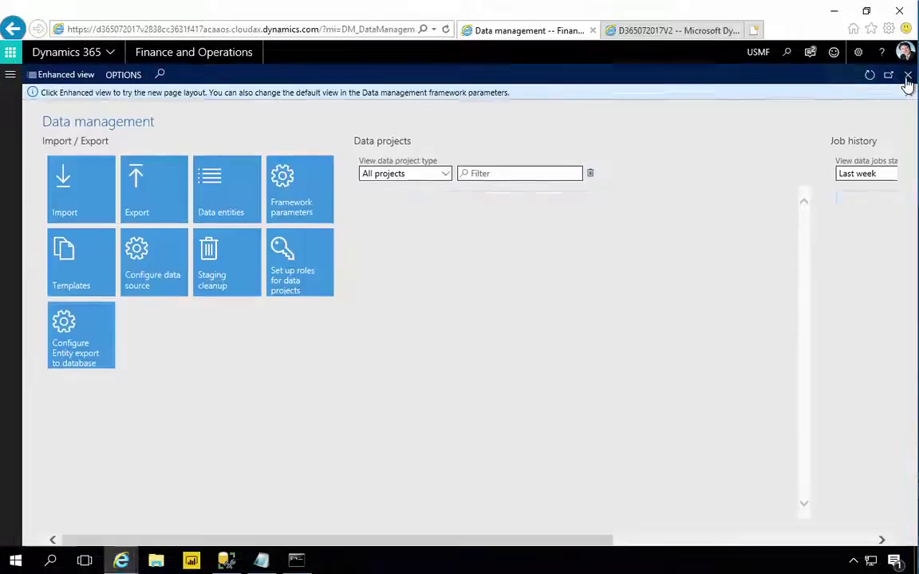
Step: Create a new export job named CustomerBYOD with AXDATA as the target data format
{"action": "left_click", "coordinate": [164, 203]}
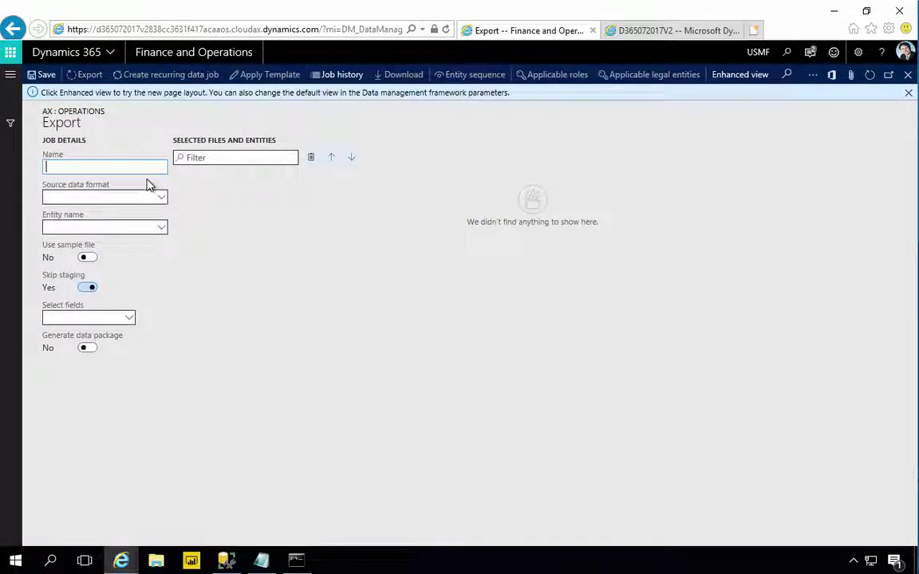
{"action": "type", "text": "CUstomer"}
{"action": "key", "text": "ctrl+a"}
{"action": "type", "text": "Customer"}
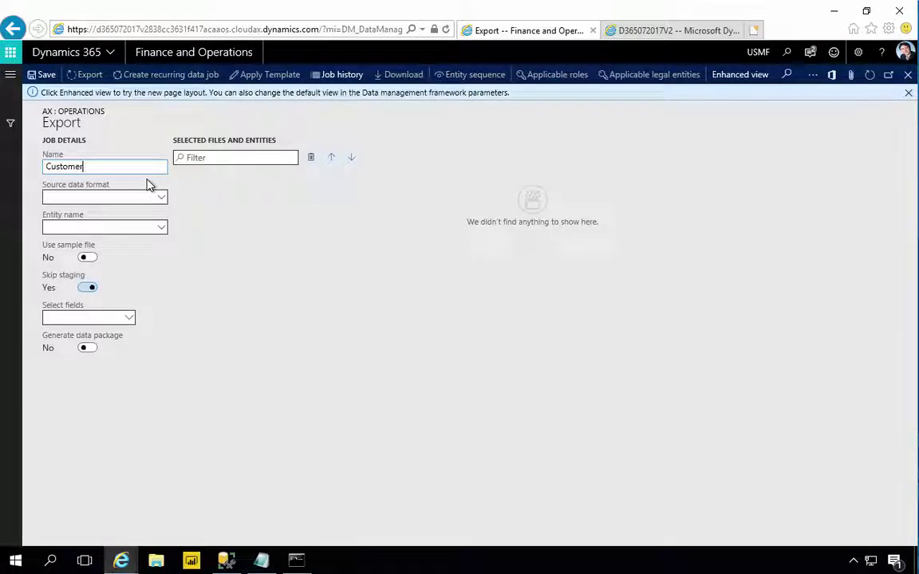
{"action": "type", "text": "BYOD"}
{"action": "key", "text": "Tab"}
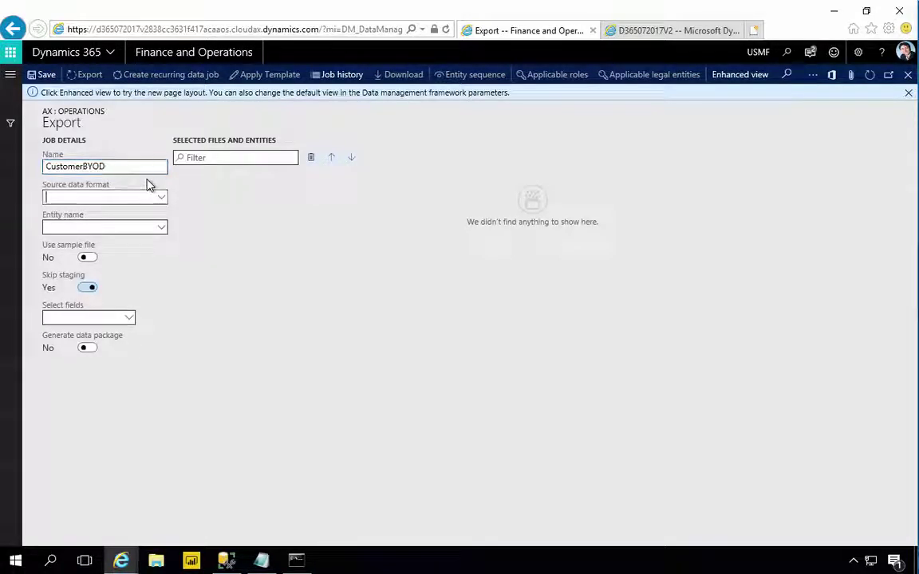
{"action": "left_click", "coordinate": [162, 199]}
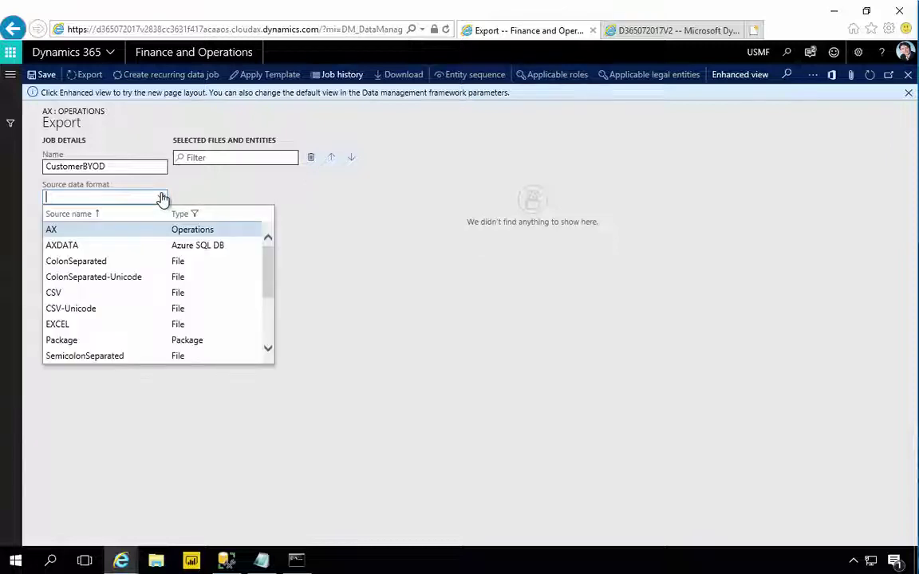
{"action": "left_click", "coordinate": [68, 248]}
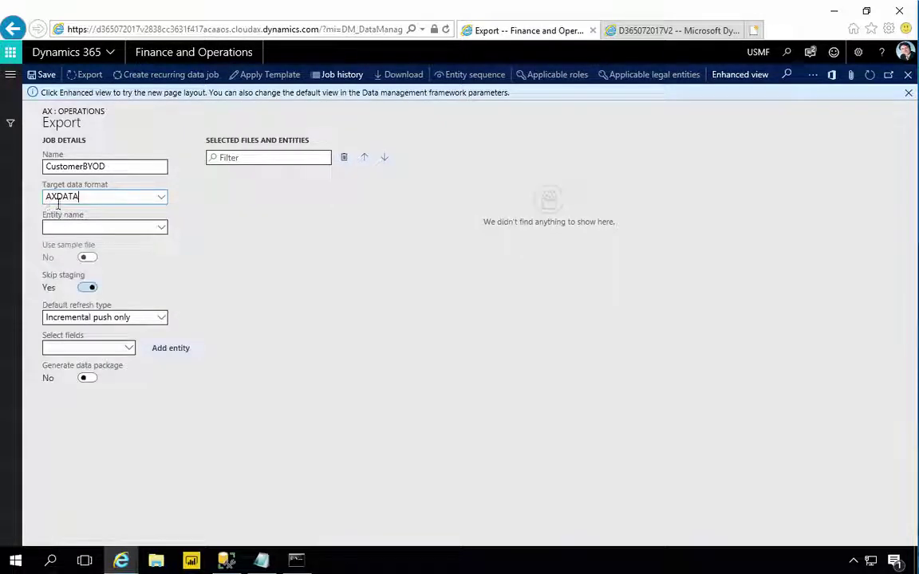
Step: Choose Customers V2 as the entity and set the refresh type to Full push only
{"action": "left_click", "coordinate": [161, 229]}
{"action": "type", "text": "Customer"}
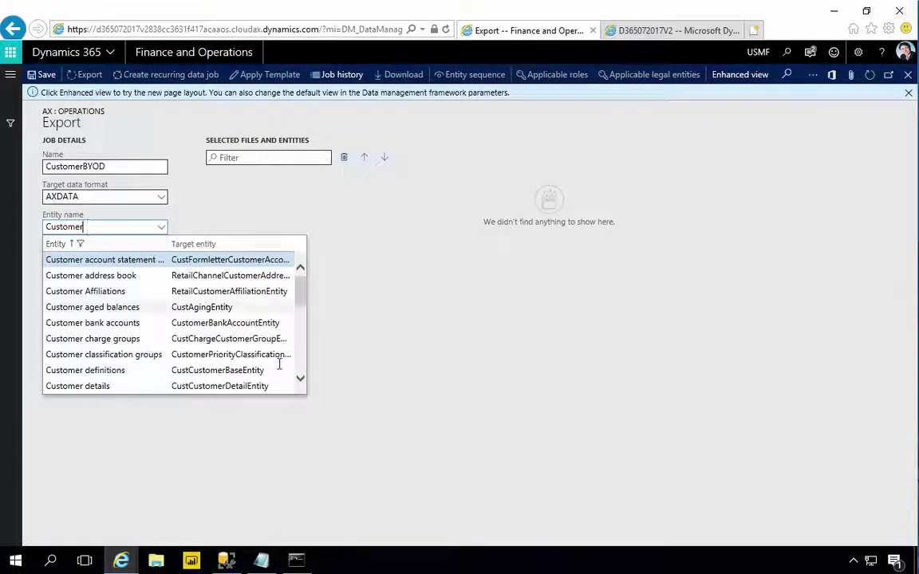
{"action": "left_click_drag", "start_coordinate": [301, 378], "coordinate": [302, 384]}
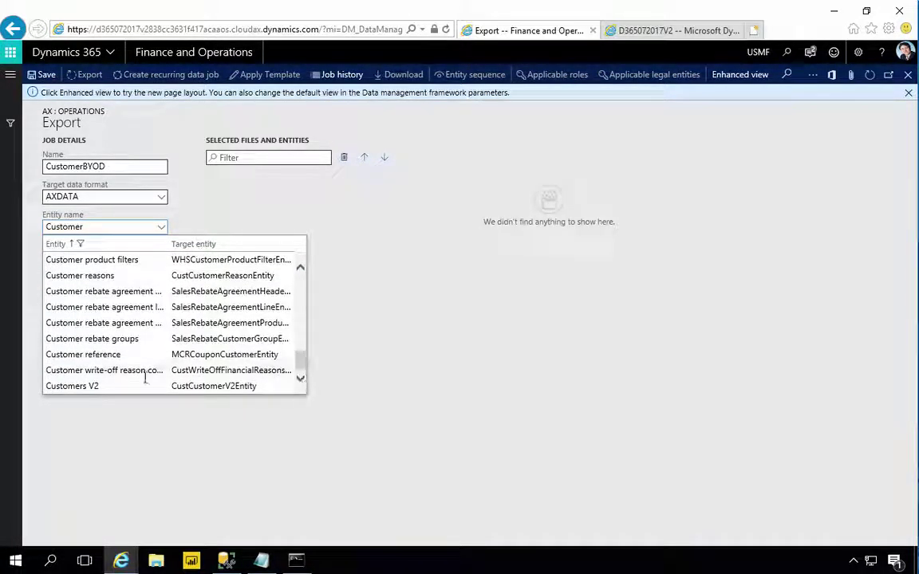
{"action": "left_click", "coordinate": [82, 387]}
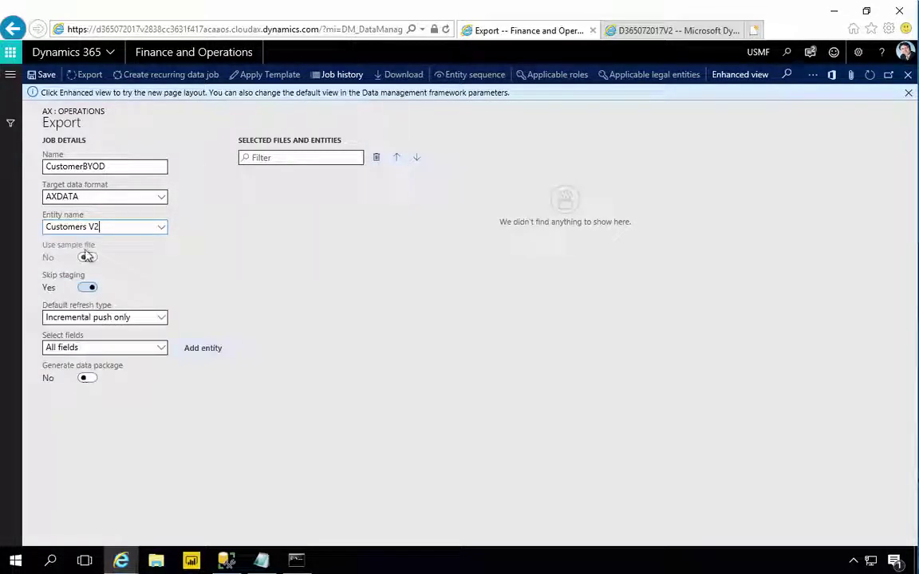
{"action": "left_click", "coordinate": [160, 318]}
{"action": "left_click", "coordinate": [75, 350]}
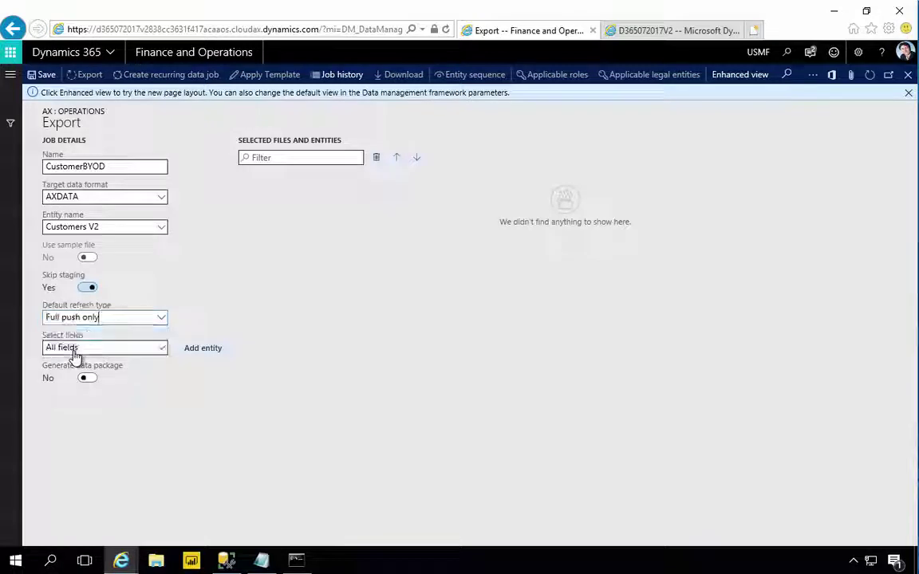
Step: Add Customers V2 to the CustomerBYOD job and review its field mapping
{"action": "left_click", "coordinate": [203, 353]}
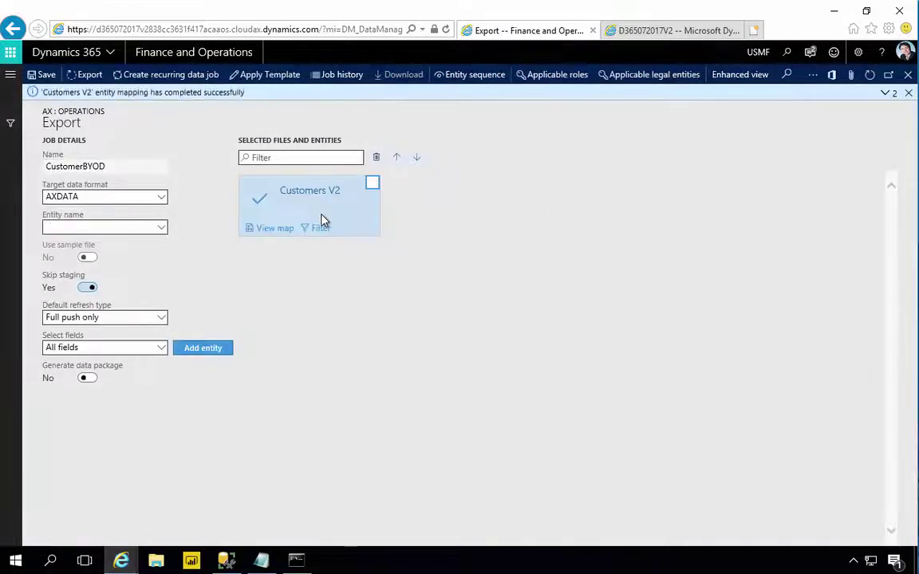
{"action": "left_click", "coordinate": [275, 229]}
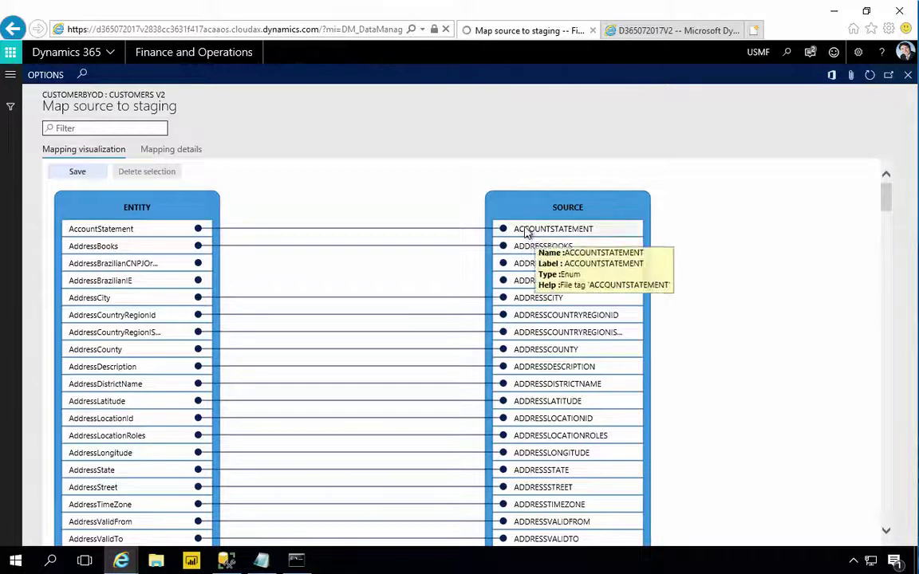
{"action": "left_click", "coordinate": [907, 75]}
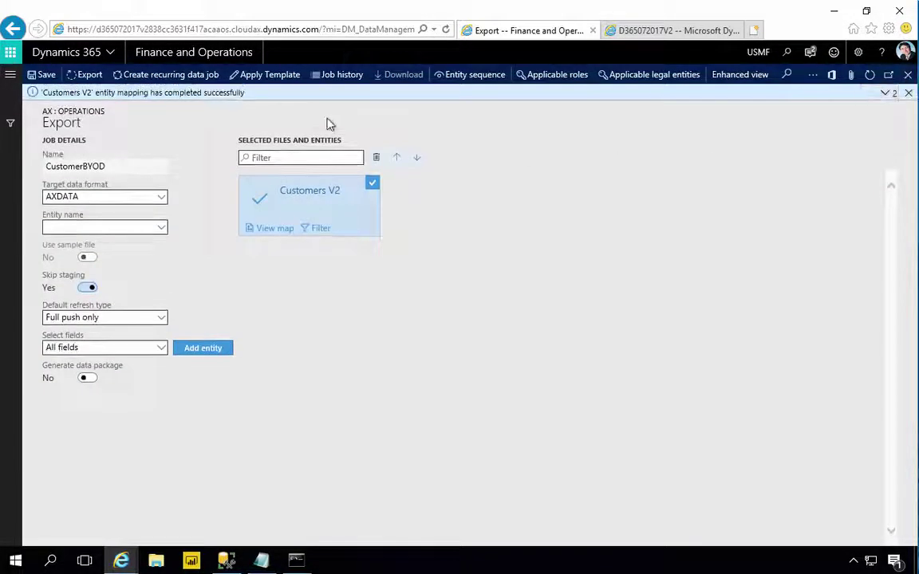
Step: Run the CustomerBYOD export and refresh the execution summary to see 32 records exported
{"action": "left_click", "coordinate": [90, 75]}
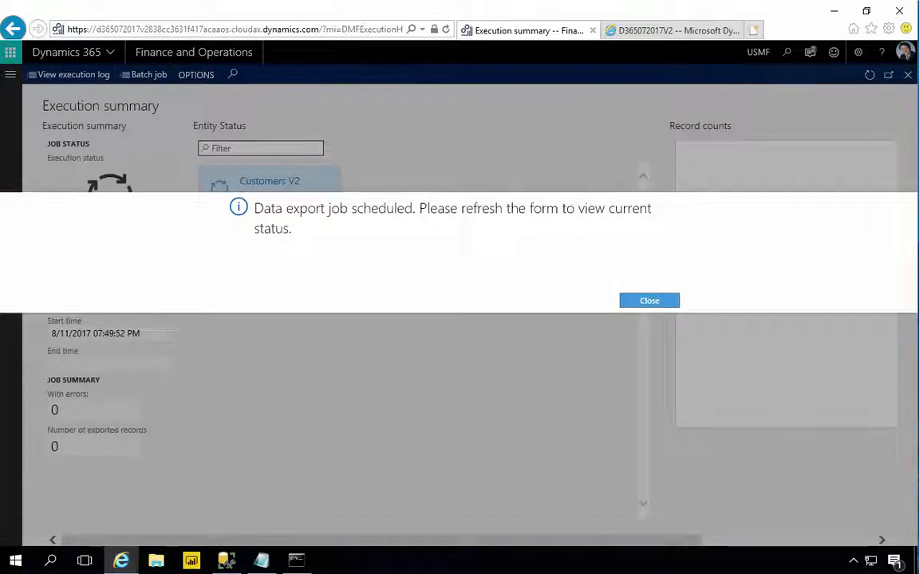
{"action": "key", "text": "Return"}
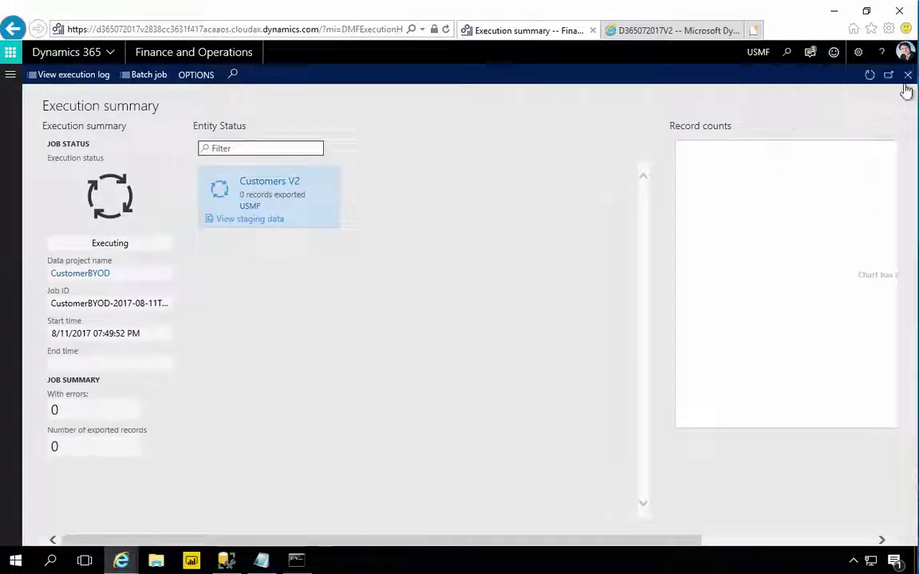
{"action": "left_click", "coordinate": [870, 76]}
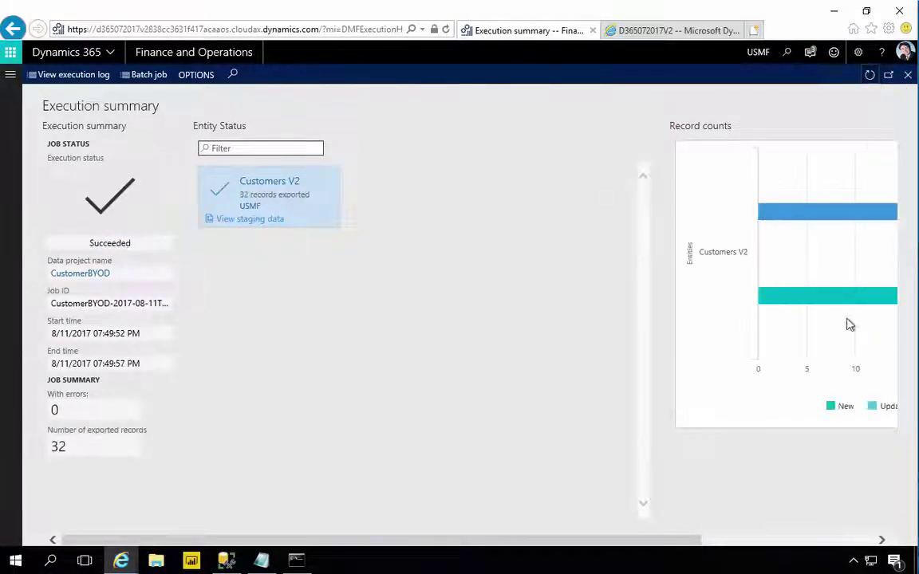
{"action": "left_click_drag", "start_coordinate": [609, 545], "coordinate": [769, 525]}
{"action": "mouse_move", "coordinate": [693, 241]}
{"action": "mouse_move", "coordinate": [732, 308]}
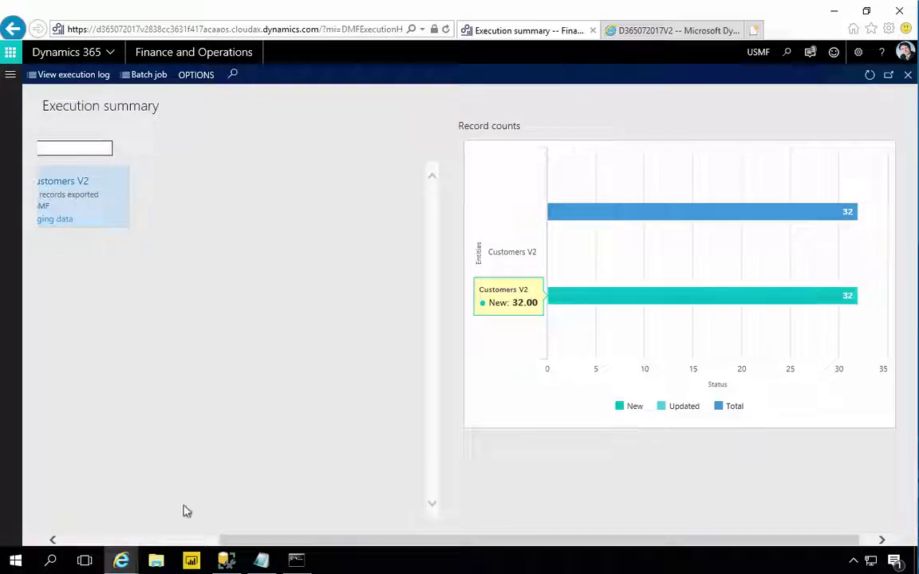
Step: Re-execute the CustCustomerV2Staging query in SSMS and review the 32 returned rows
{"action": "left_click", "coordinate": [226, 561]}
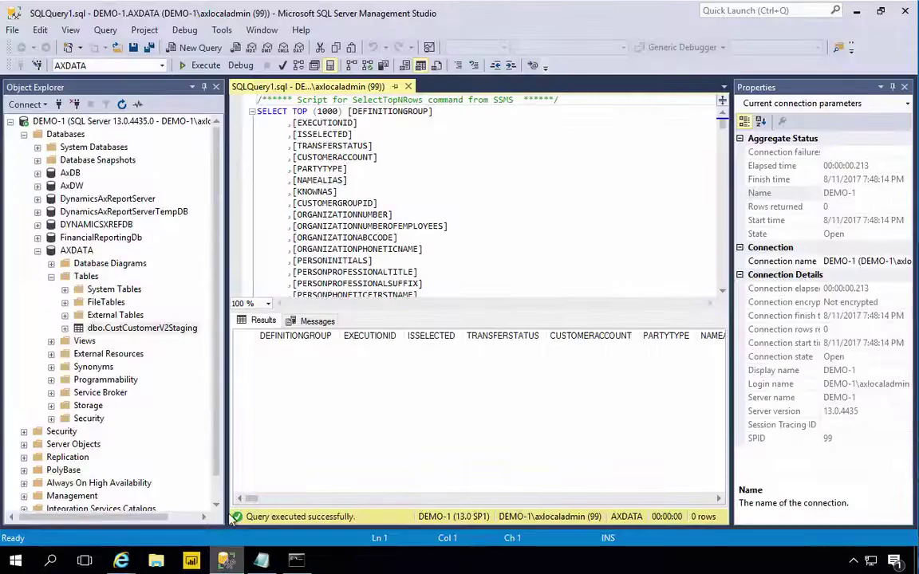
{"action": "left_click", "coordinate": [185, 68]}
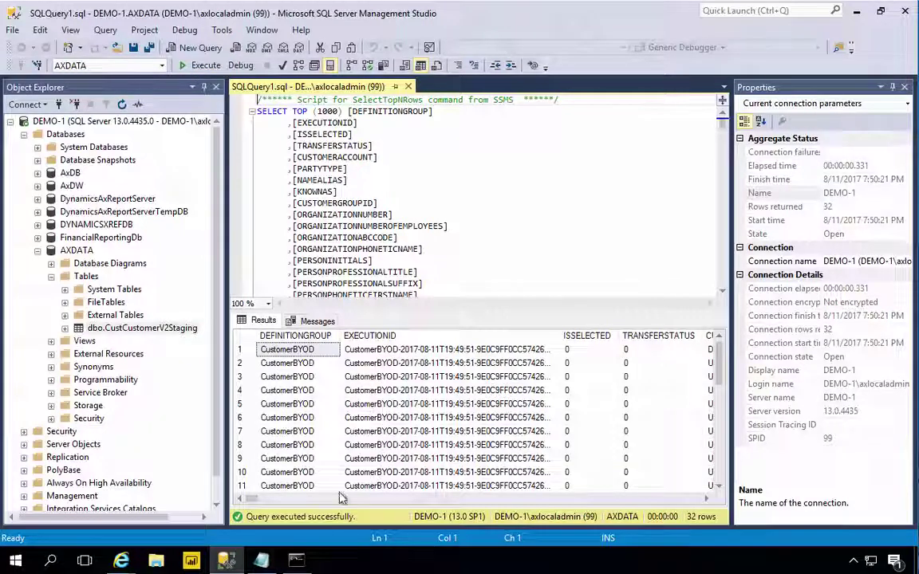
{"action": "left_click", "coordinate": [612, 502]}
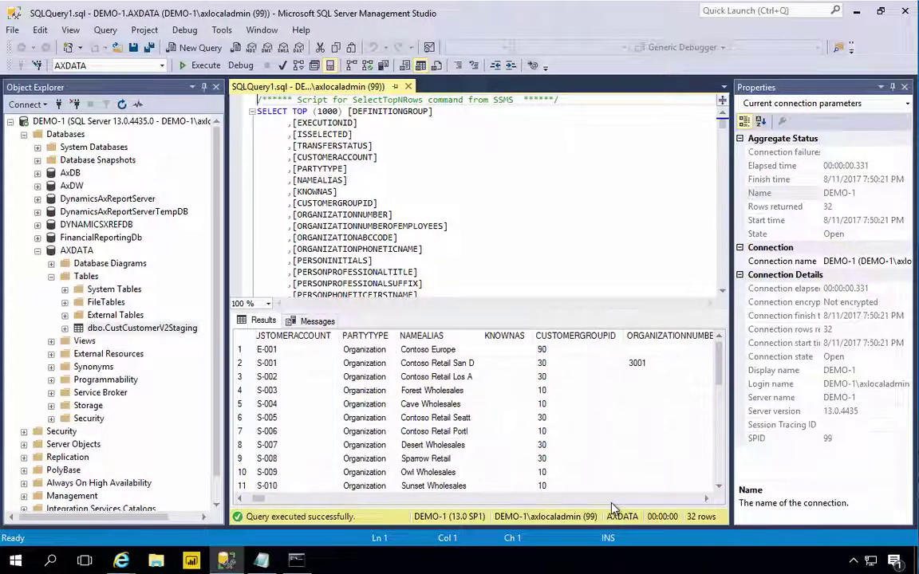
{"action": "left_click", "coordinate": [612, 502]}
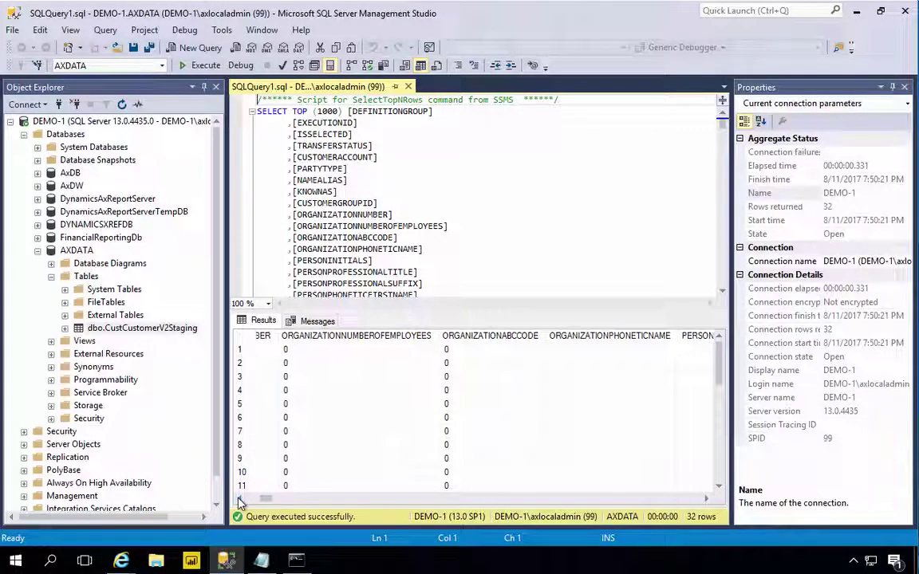
{"action": "left_click", "coordinate": [239, 501]}
{"action": "left_click_drag", "start_coordinate": [239, 501], "coordinate": [240, 501]}
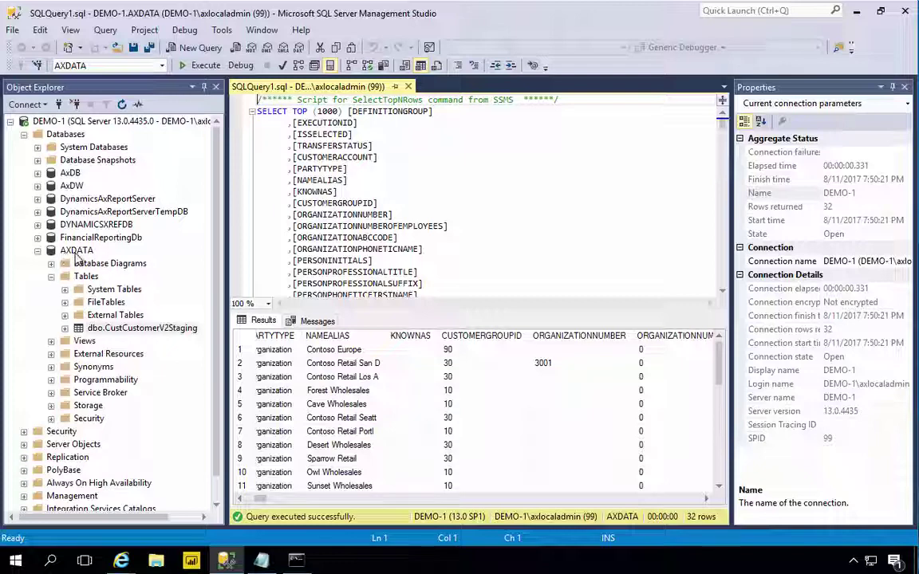
Step: Close the execution summary and export job pages, then open the entity export database configuration
{"action": "mouse_move", "coordinate": [120, 560]}
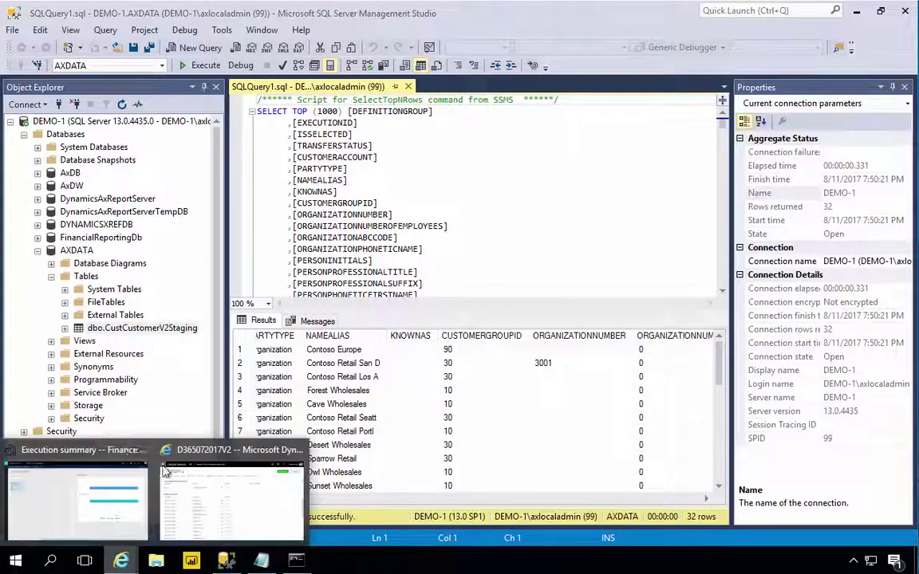
{"action": "left_click", "coordinate": [94, 452]}
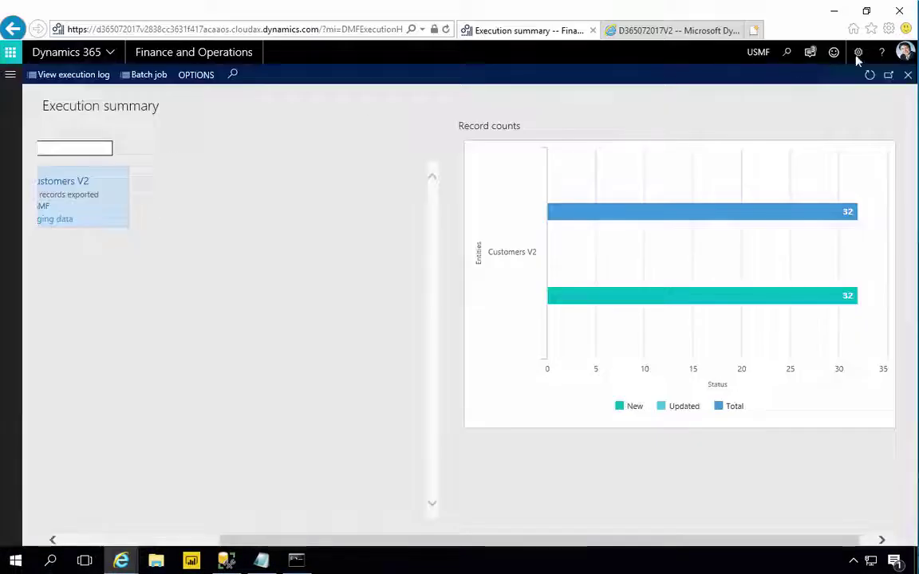
{"action": "left_click", "coordinate": [908, 74]}
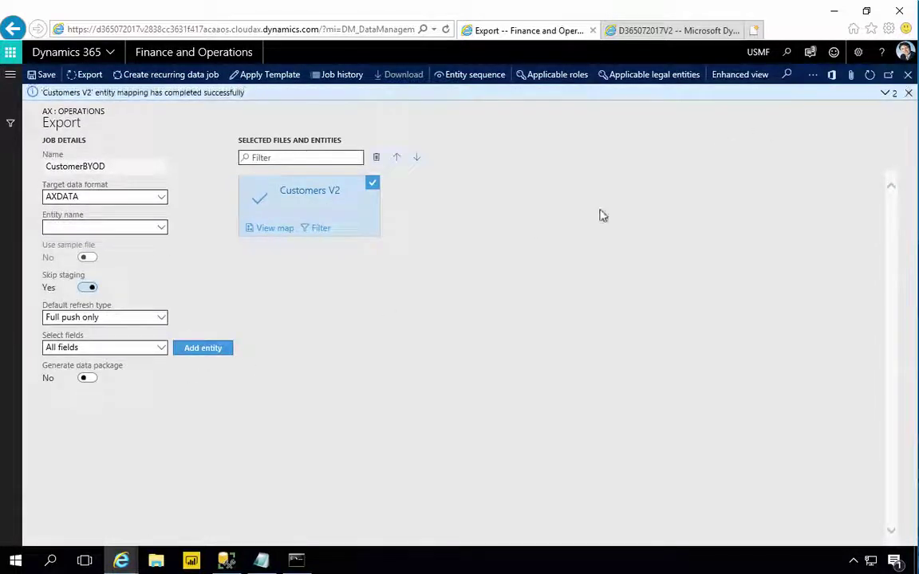
{"action": "left_click", "coordinate": [908, 74]}
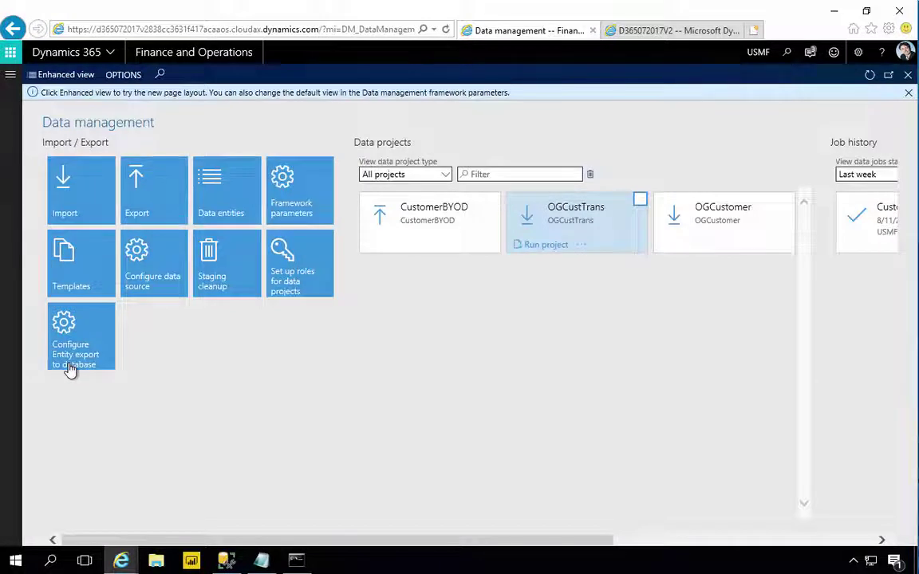
{"action": "left_click", "coordinate": [71, 369]}
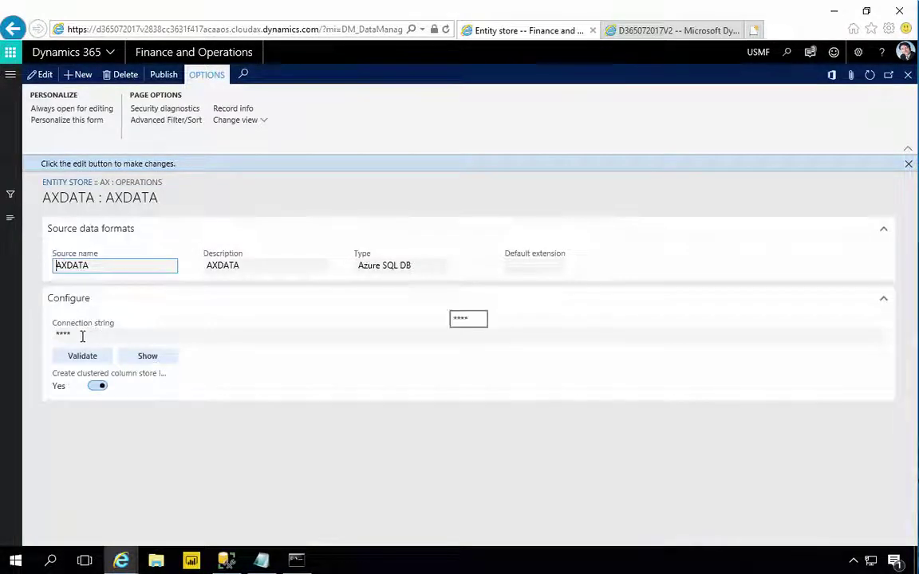
{"action": "left_click", "coordinate": [226, 561]}
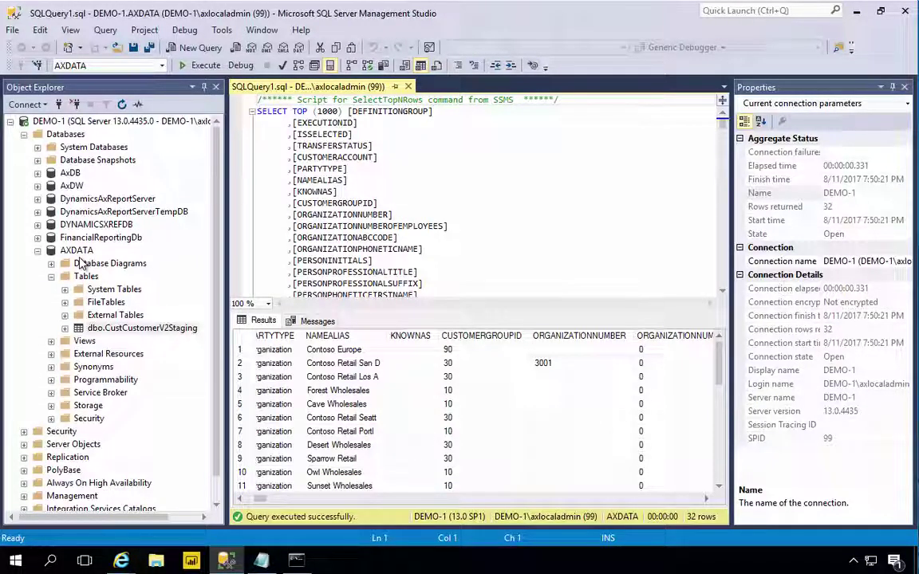
{"action": "left_click", "coordinate": [208, 282]}
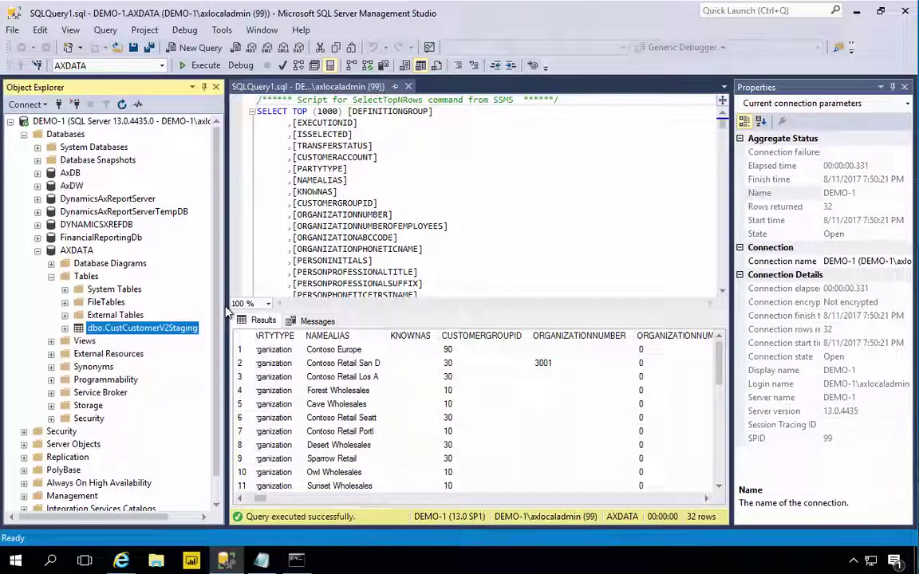
{"action": "left_click_drag", "start_coordinate": [226, 312], "coordinate": [219, 311]}
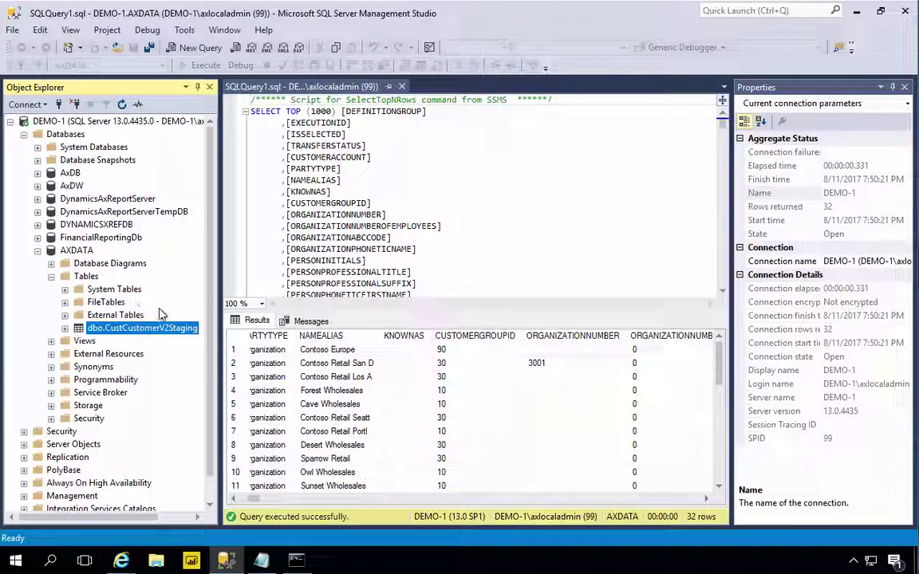
Step: Go back to the Dynamics 365 browser window and open the Data management workspace
{"action": "left_click", "coordinate": [121, 561]}
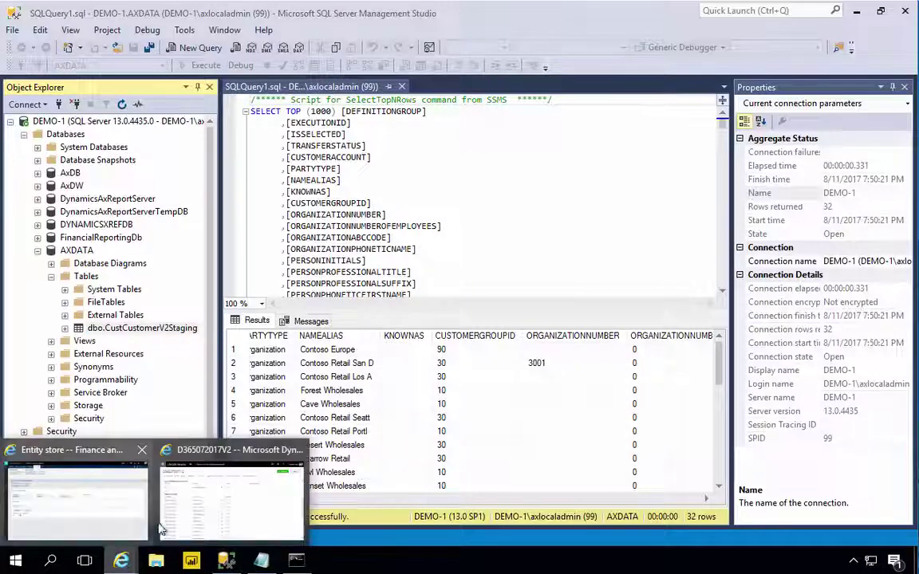
{"action": "left_click", "coordinate": [98, 463]}
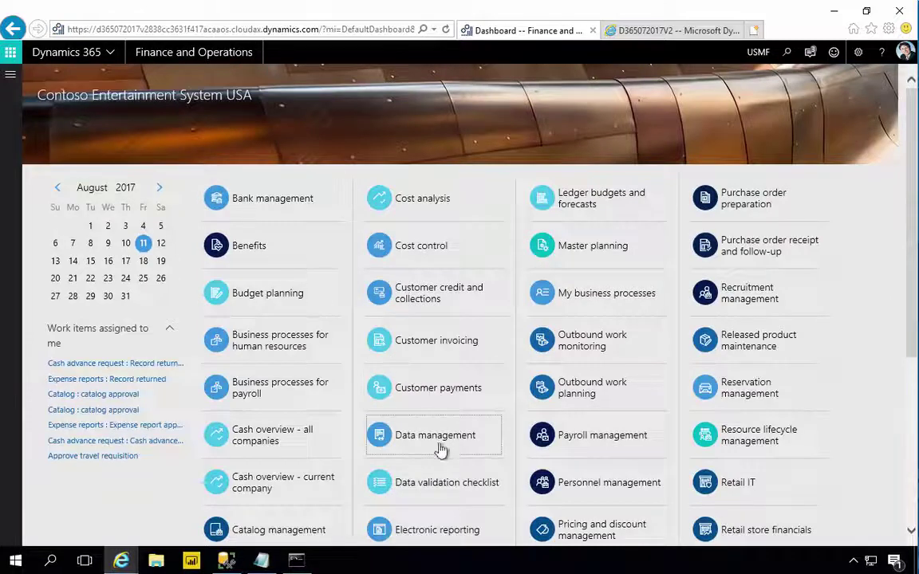
{"action": "left_click", "coordinate": [441, 449]}
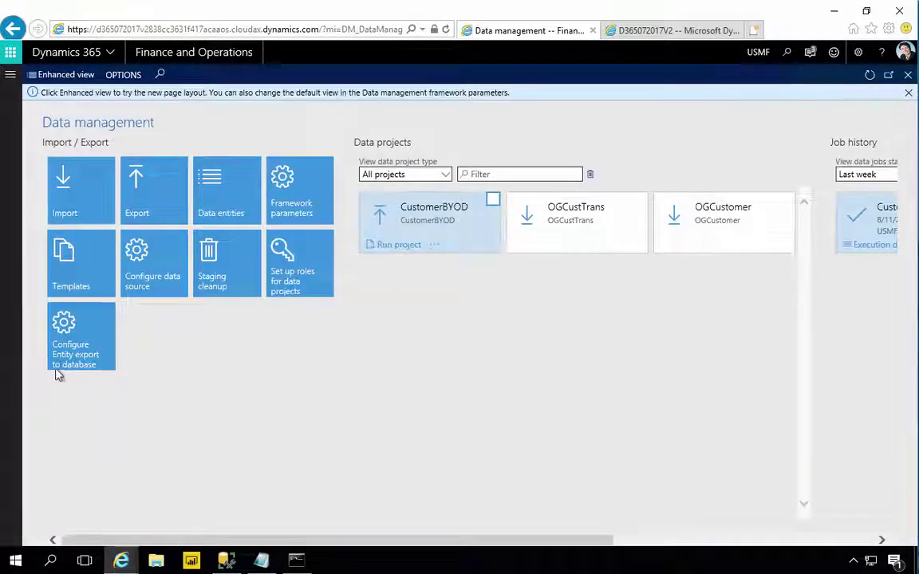